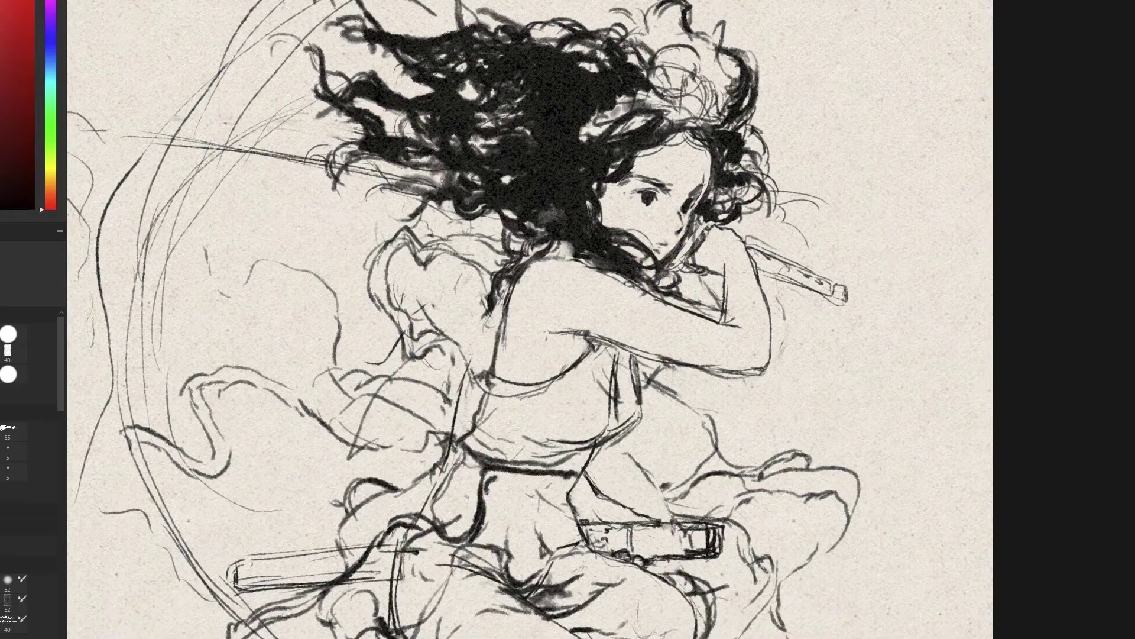
- Shift the paint colour toward an orange-pink skin tone in the Color panel
{"action": "left_click", "coordinate": [54, 195]}
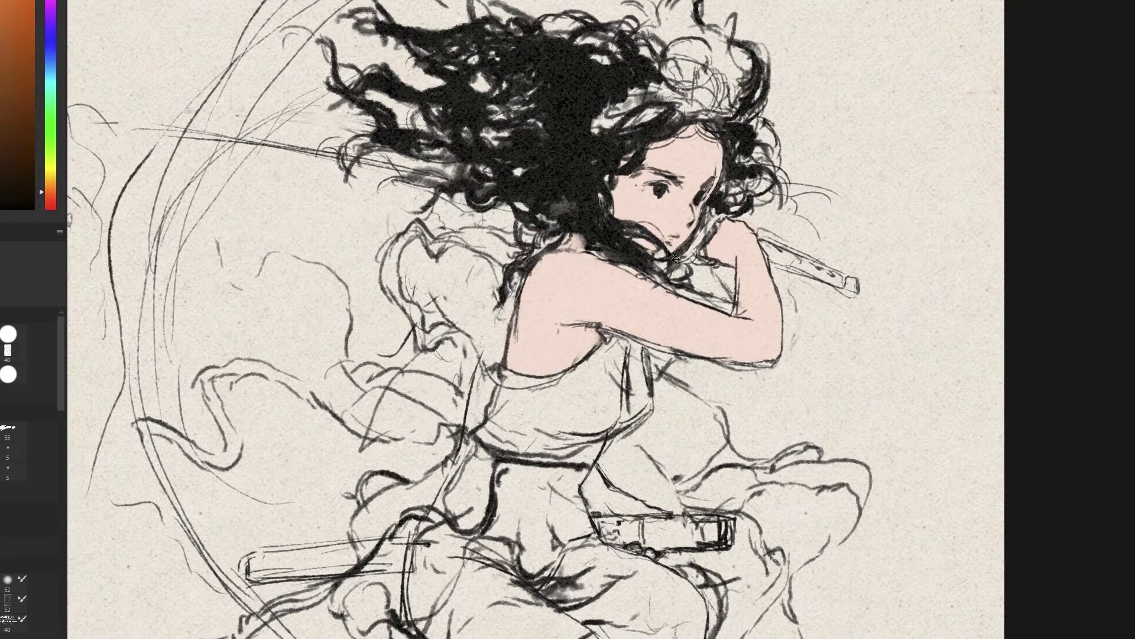
- Brush a grey-mauve wash over the girl's dress
{"action": "left_click_drag", "start_coordinate": [620, 355], "coordinate": [561, 425]}
{"action": "mouse_move", "coordinate": [503, 385]}
{"action": "left_mouse_down"}
{"action": "mouse_move", "coordinate": [583, 463]}
{"action": "mouse_move", "coordinate": [473, 562]}
{"action": "mouse_move", "coordinate": [366, 503]}
{"action": "mouse_move", "coordinate": [355, 615]}
{"action": "left_mouse_up"}
{"action": "scroll", "coordinate": [618, 408], "scroll_direction": "down", "scroll_amount": 3}
- Paint dark brown over the legs, lower skirt, waist cloth and trailing scarf
{"action": "mouse_move", "coordinate": [461, 503]}
{"action": "left_mouse_down"}
{"action": "mouse_move", "coordinate": [419, 541]}
{"action": "mouse_move", "coordinate": [509, 615]}
{"action": "mouse_move", "coordinate": [680, 488]}
{"action": "mouse_move", "coordinate": [733, 550]}
{"action": "left_mouse_up"}
{"action": "mouse_move", "coordinate": [520, 615]}
{"action": "left_mouse_down"}
{"action": "mouse_move", "coordinate": [709, 533]}
{"action": "mouse_move", "coordinate": [798, 450]}
{"action": "mouse_move", "coordinate": [739, 414]}
{"action": "mouse_move", "coordinate": [613, 409]}
{"action": "mouse_move", "coordinate": [680, 326]}
{"action": "mouse_move", "coordinate": [745, 438]}
{"action": "left_mouse_up"}
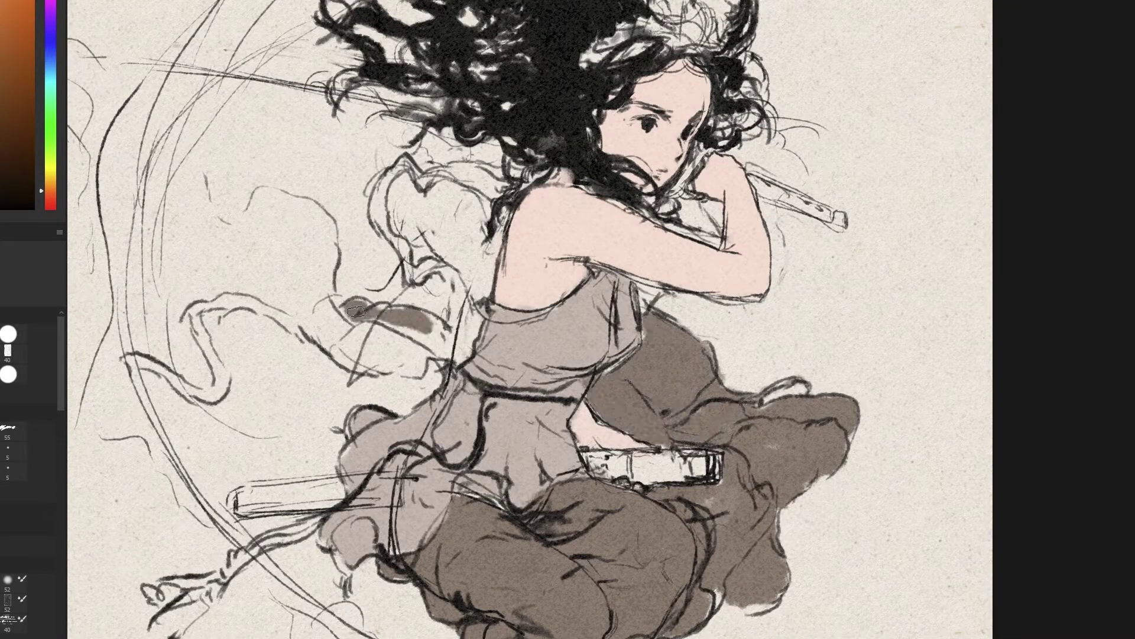
{"action": "left_click_drag", "start_coordinate": [425, 307], "coordinate": [314, 337]}
{"action": "mouse_move", "coordinate": [378, 213]}
{"action": "left_mouse_down"}
{"action": "mouse_move", "coordinate": [458, 355]}
{"action": "mouse_move", "coordinate": [532, 171]}
{"action": "left_mouse_up"}
{"action": "mouse_move", "coordinate": [307, 331]}
{"action": "left_mouse_down"}
{"action": "mouse_move", "coordinate": [190, 302]}
{"action": "mouse_move", "coordinate": [130, 367]}
{"action": "mouse_move", "coordinate": [431, 366]}
{"action": "left_mouse_up"}
- Fit the painting on screen, shade the feet dark brown and tone the hair grey
{"action": "key", "text": "ctrl+0"}
{"action": "mouse_move", "coordinate": [550, 573]}
{"action": "left_mouse_down"}
{"action": "mouse_move", "coordinate": [573, 600]}
{"action": "mouse_move", "coordinate": [627, 620]}
{"action": "left_mouse_up"}
{"action": "left_click_drag", "start_coordinate": [585, 571], "coordinate": [662, 621]}
{"action": "left_click_drag", "start_coordinate": [703, 77], "coordinate": [712, 118]}
- Finish greying the curly hair, then paint the scabbard and belt sash red
{"action": "left_click_drag", "start_coordinate": [650, 65], "coordinate": [739, 133]}
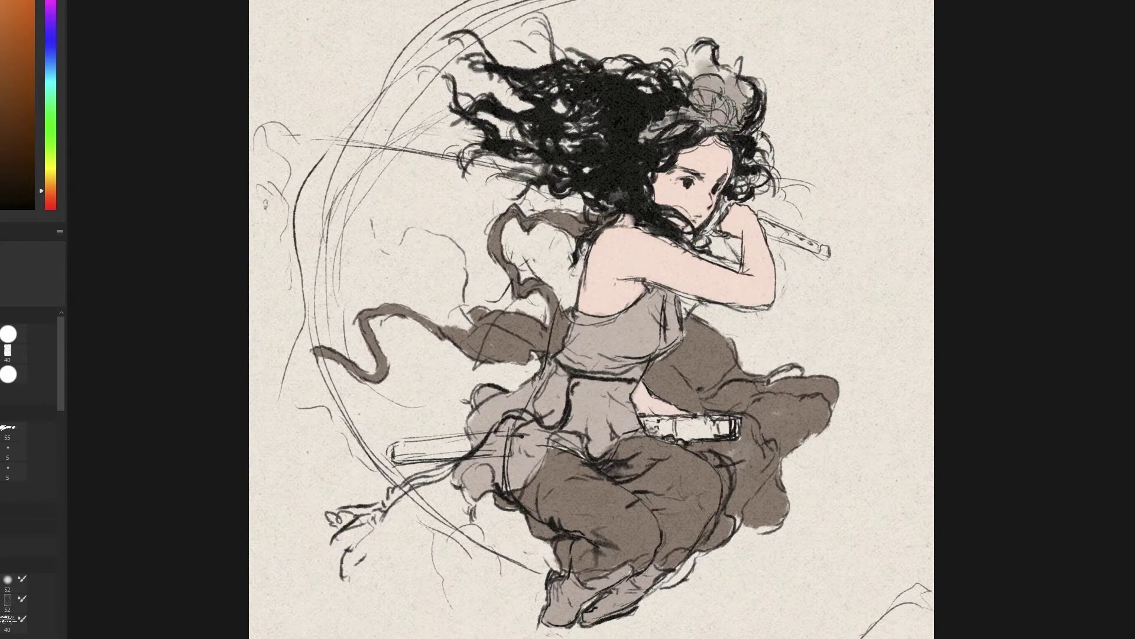
{"action": "left_click", "coordinate": [50, 200]}
{"action": "left_click_drag", "start_coordinate": [396, 452], "coordinate": [468, 441]}
{"action": "left_click_drag", "start_coordinate": [645, 421], "coordinate": [737, 428]}
{"action": "left_click", "coordinate": [50, 195]}
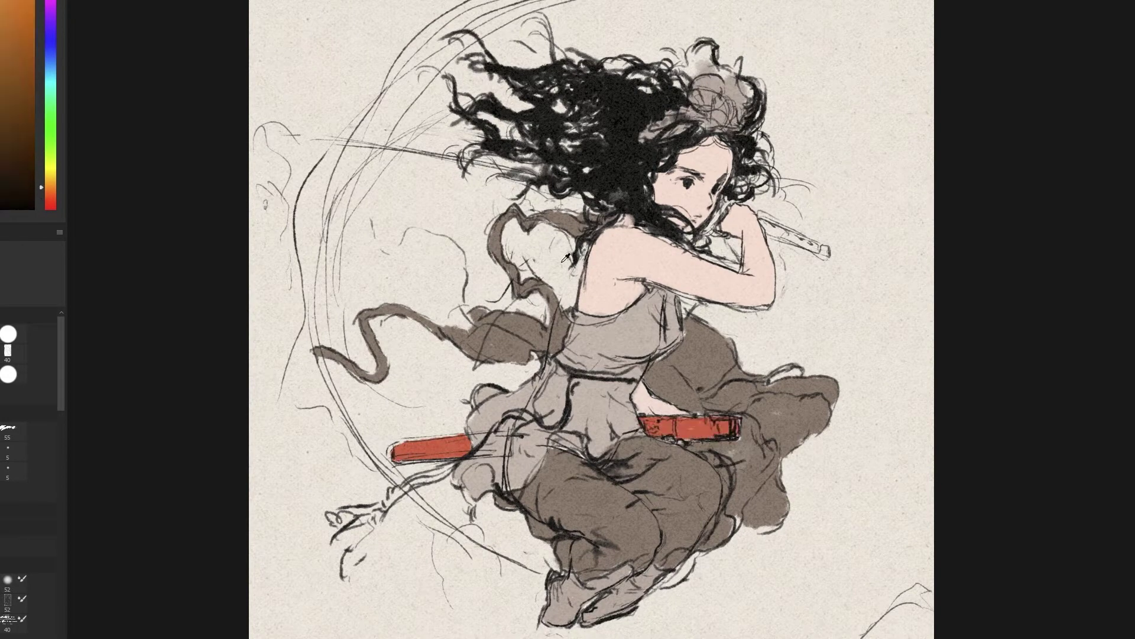
{"action": "mouse_move", "coordinate": [600, 269]}
{"action": "left_mouse_down"}
{"action": "mouse_move", "coordinate": [639, 224]}
{"action": "mouse_move", "coordinate": [597, 293]}
{"action": "left_mouse_up"}
- Shade the shoulder in tan and paint the upper arm and forearm pink
{"action": "mouse_move", "coordinate": [626, 230]}
{"action": "left_mouse_down"}
{"action": "mouse_move", "coordinate": [586, 302]}
{"action": "mouse_move", "coordinate": [644, 290]}
{"action": "left_mouse_up"}
{"action": "mouse_move", "coordinate": [588, 313]}
{"action": "left_mouse_down"}
{"action": "mouse_move", "coordinate": [630, 243]}
{"action": "mouse_move", "coordinate": [665, 243]}
{"action": "mouse_move", "coordinate": [615, 261]}
{"action": "mouse_move", "coordinate": [603, 278]}
{"action": "left_mouse_up"}
{"action": "mouse_move", "coordinate": [627, 232]}
{"action": "left_mouse_down"}
{"action": "mouse_move", "coordinate": [615, 307]}
{"action": "mouse_move", "coordinate": [641, 240]}
{"action": "mouse_move", "coordinate": [585, 313]}
{"action": "mouse_move", "coordinate": [610, 304]}
{"action": "left_mouse_up"}
{"action": "left_click_drag", "start_coordinate": [767, 297], "coordinate": [750, 260]}
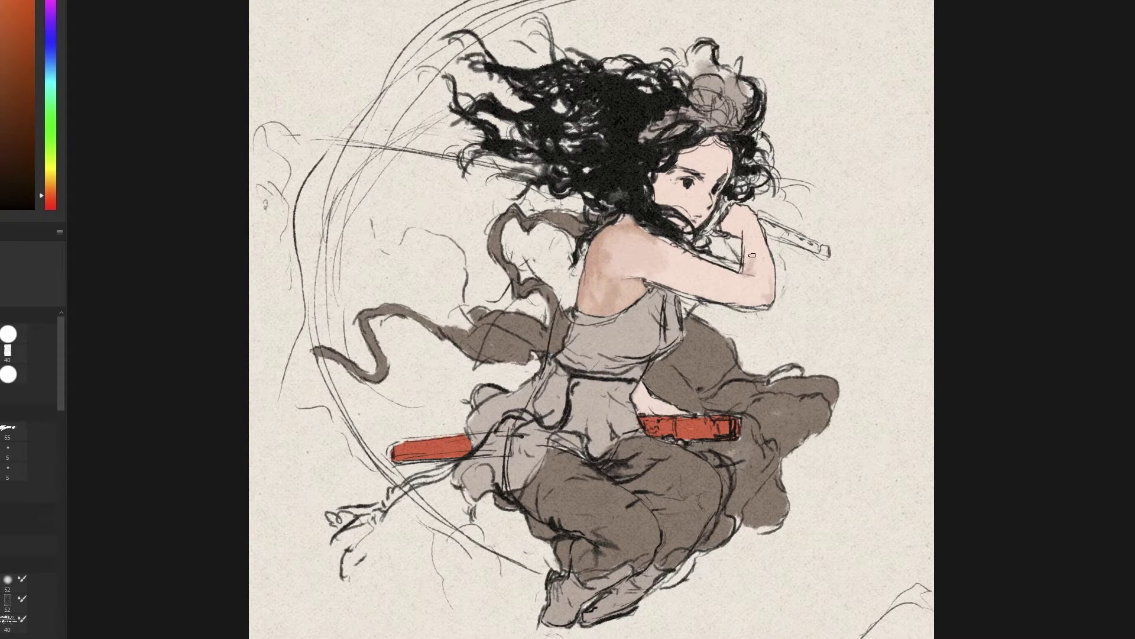
{"action": "left_click_drag", "start_coordinate": [750, 219], "coordinate": [766, 293]}
{"action": "mouse_move", "coordinate": [762, 243]}
{"action": "left_mouse_down"}
{"action": "mouse_move", "coordinate": [748, 284]}
{"action": "mouse_move", "coordinate": [653, 255]}
{"action": "mouse_move", "coordinate": [736, 296]}
{"action": "left_mouse_up"}
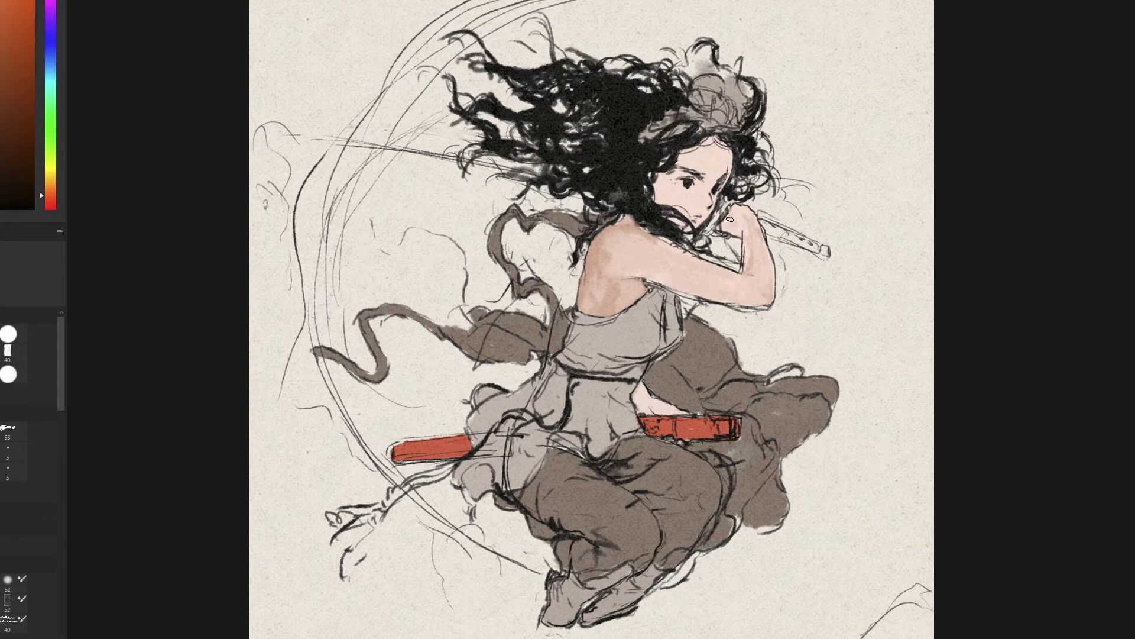
- Blend the shoulder-blade shading and add darker pink shading along the arm
{"action": "mouse_move", "coordinate": [609, 242]}
{"action": "left_mouse_down"}
{"action": "mouse_move", "coordinate": [596, 303]}
{"action": "mouse_move", "coordinate": [626, 237]}
{"action": "mouse_move", "coordinate": [641, 270]}
{"action": "mouse_move", "coordinate": [674, 281]}
{"action": "left_mouse_up"}
{"action": "left_click", "coordinate": [619, 279], "text": "alt"}
{"action": "mouse_move", "coordinate": [763, 235]}
{"action": "left_mouse_down"}
{"action": "mouse_move", "coordinate": [765, 289]}
{"action": "mouse_move", "coordinate": [760, 269]}
{"action": "left_mouse_up"}
{"action": "left_click", "coordinate": [758, 255], "text": "alt"}
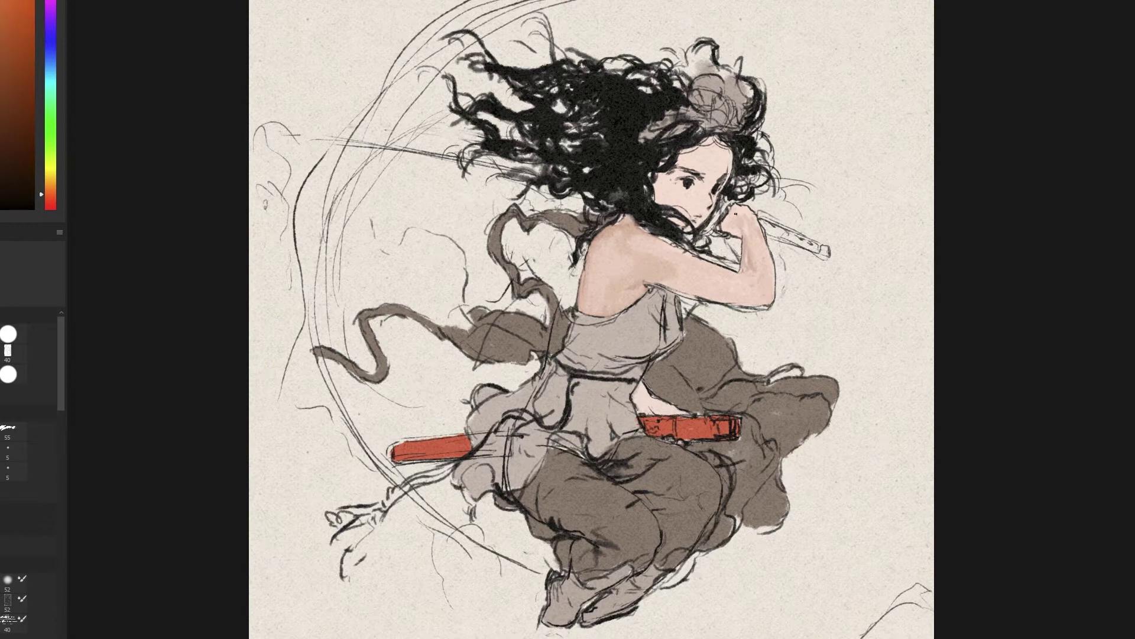
{"action": "left_click", "coordinate": [751, 269], "text": "alt"}
- Warm the skin colour toward orange, smooth the face tone and add a pink cheek blush
{"action": "left_click", "coordinate": [667, 193], "text": "alt"}
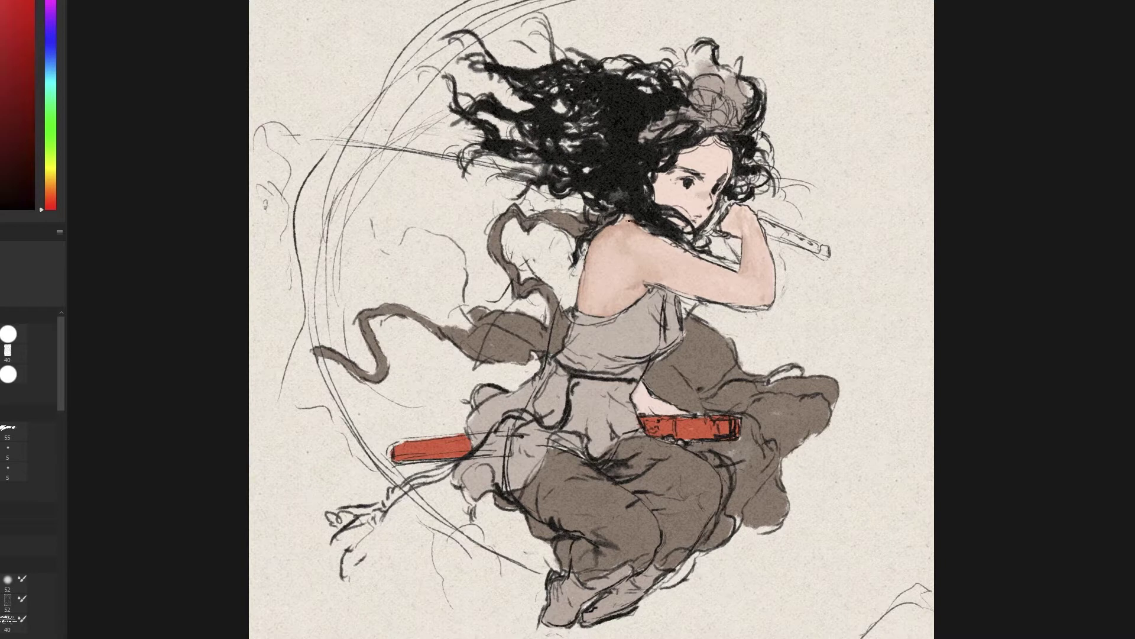
{"action": "left_click", "coordinate": [662, 233], "text": "alt"}
{"action": "left_click", "coordinate": [696, 196], "text": "alt"}
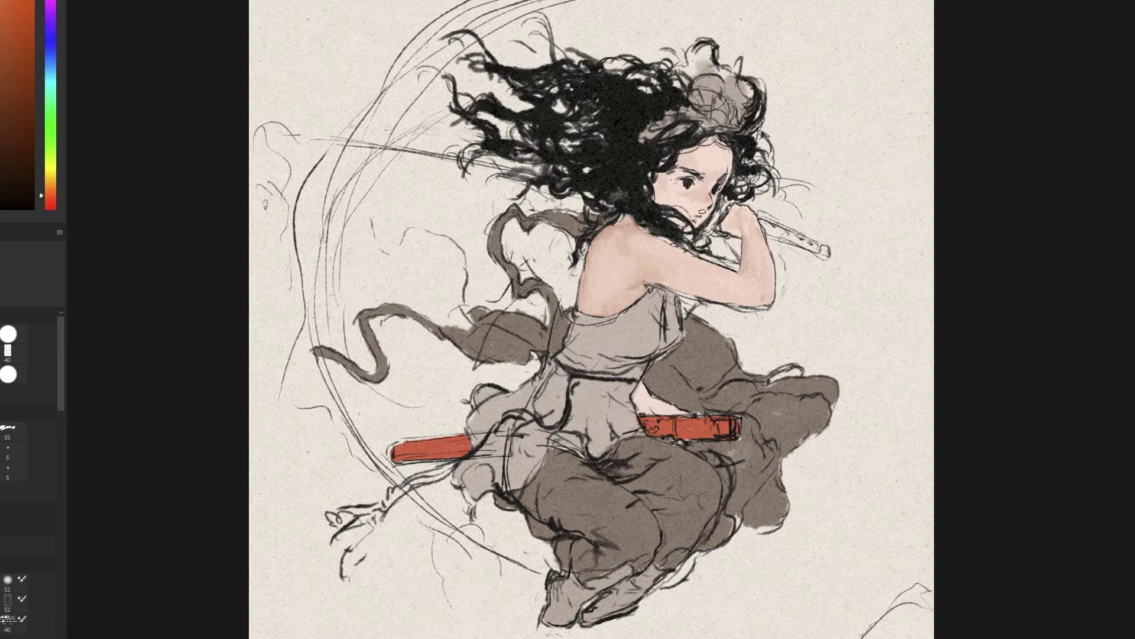
{"action": "mouse_move", "coordinate": [701, 209]}
{"action": "left_mouse_down"}
{"action": "mouse_move", "coordinate": [662, 196]}
{"action": "mouse_move", "coordinate": [704, 157]}
{"action": "left_mouse_up"}
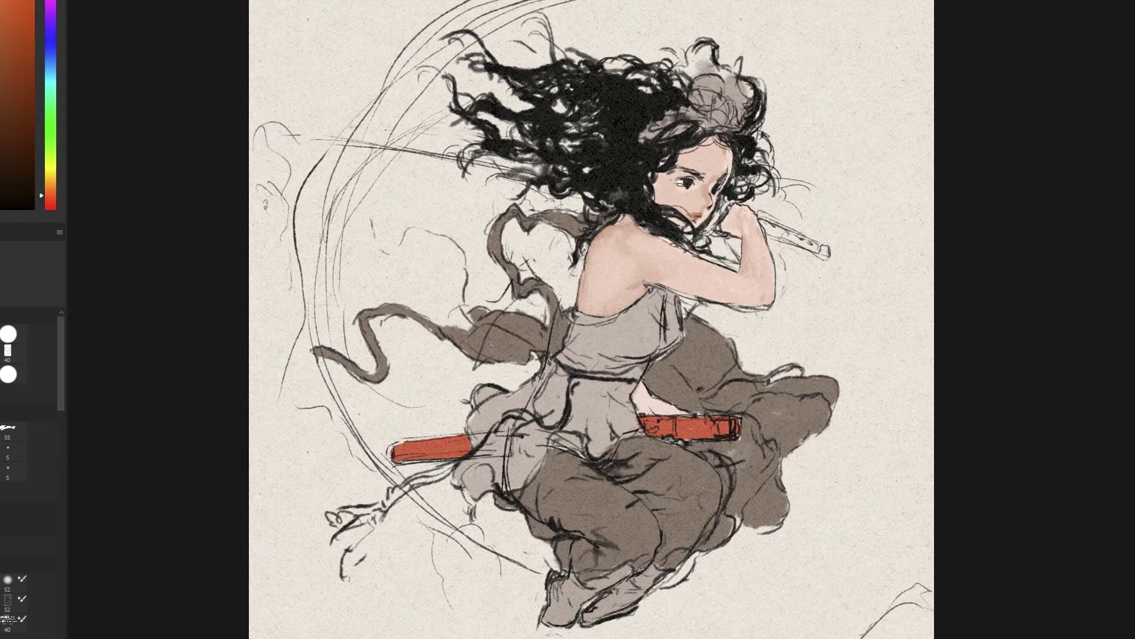
{"action": "mouse_move", "coordinate": [691, 194]}
{"action": "left_mouse_down"}
{"action": "mouse_move", "coordinate": [663, 196]}
{"action": "mouse_move", "coordinate": [665, 208]}
{"action": "left_mouse_up"}
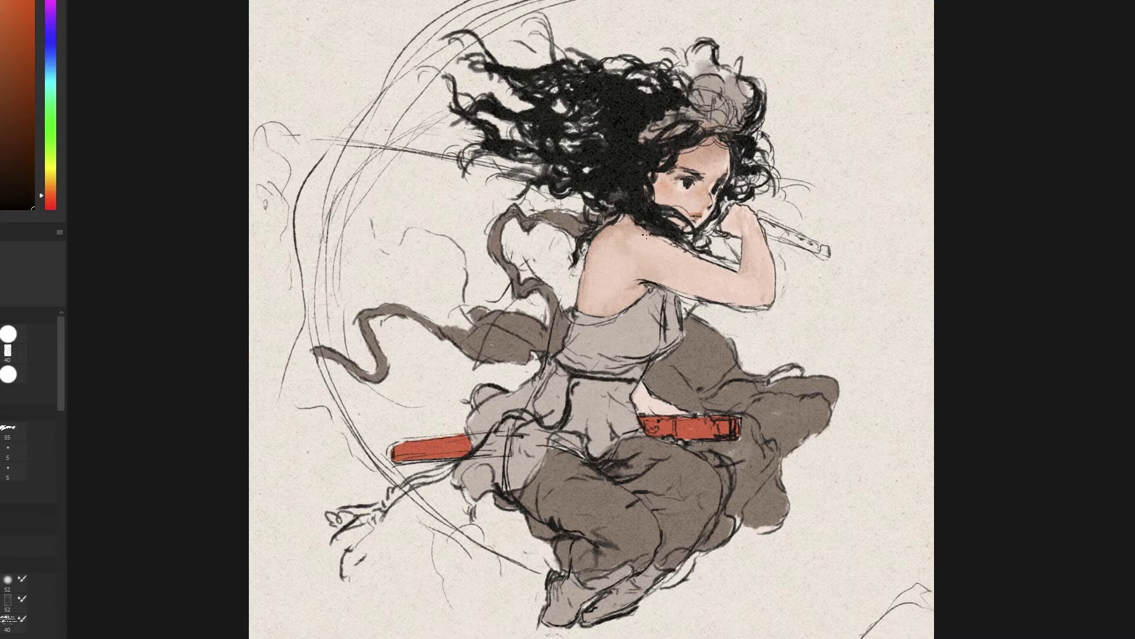
{"action": "left_click", "coordinate": [669, 240], "text": "alt"}
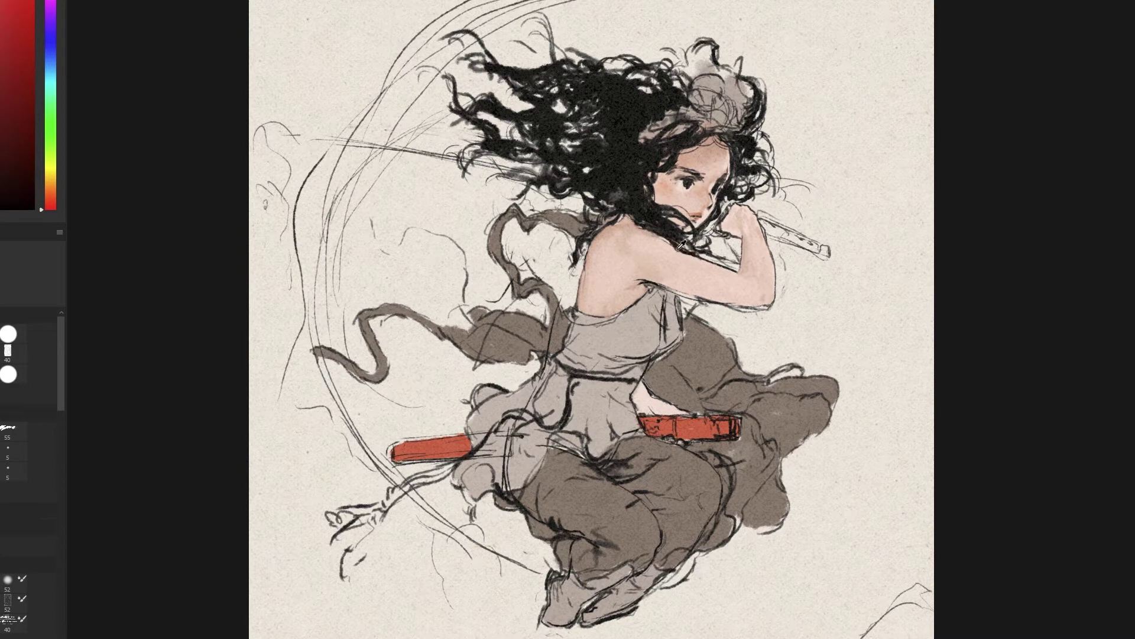
{"action": "left_click", "coordinate": [679, 247], "text": "alt"}
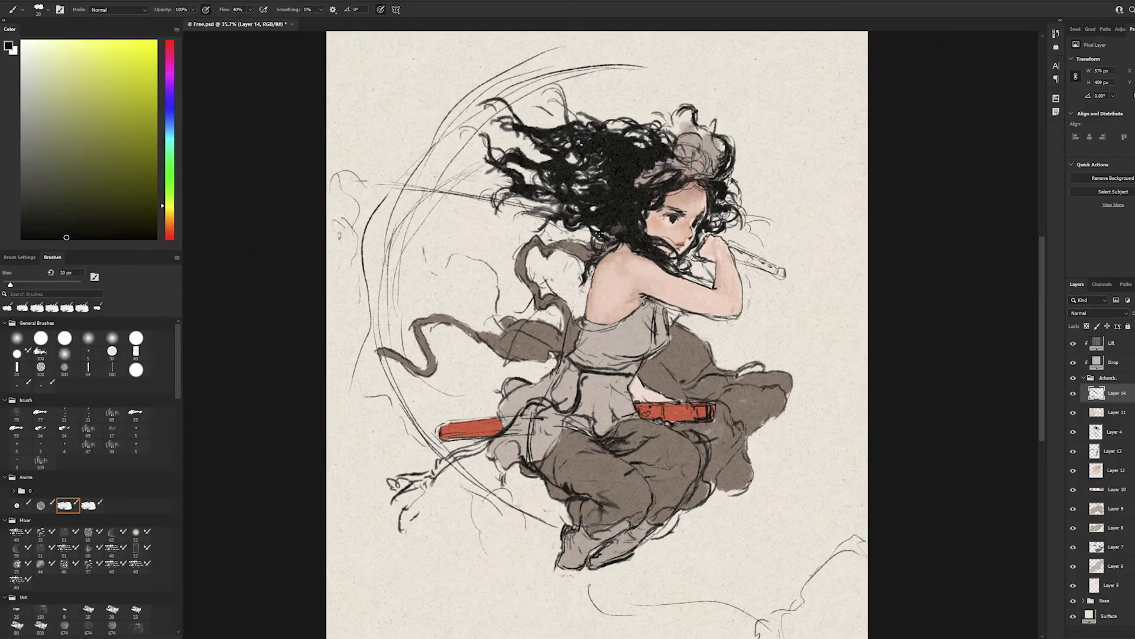
- Sample skin and near-black dark red tones and add small dark strokes near the face
{"action": "key", "text": "bracketright"}
{"action": "key", "text": "bracketright"}
{"action": "key", "text": "bracketright"}
{"action": "key", "text": "bracketright"}
{"action": "key", "text": "bracketright"}
{"action": "key", "text": "bracketright"}
{"action": "left_click", "coordinate": [641, 290], "text": "alt"}
{"action": "key", "text": "bracketright"}
{"action": "key", "text": "bracketright"}
{"action": "key", "text": "bracketright"}
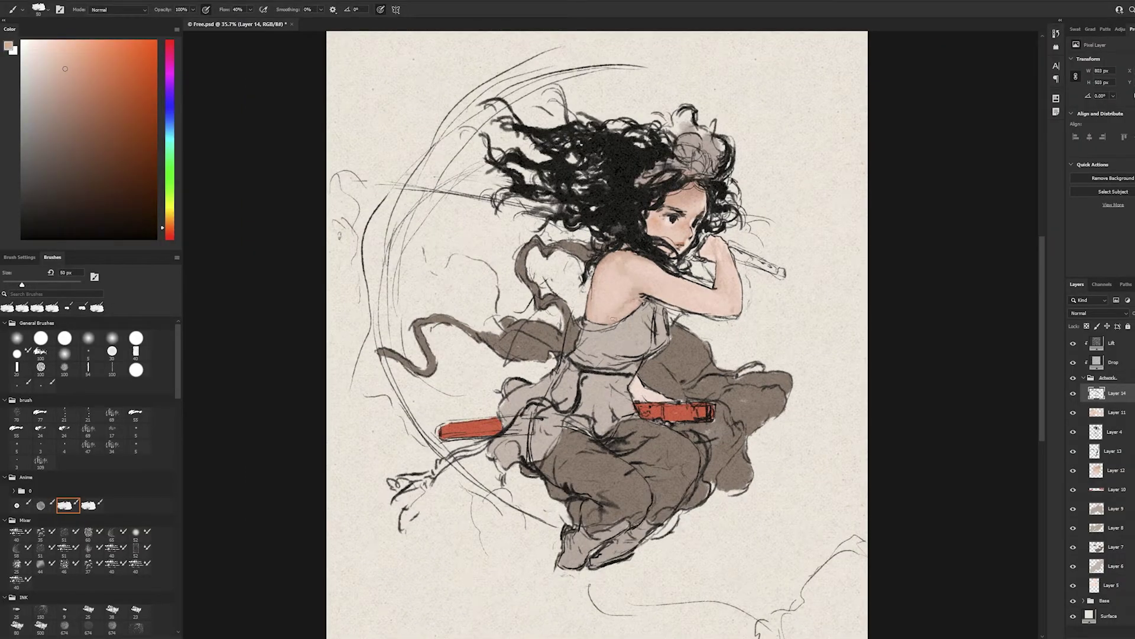
{"action": "key", "text": "bracketright"}
{"action": "left_click", "coordinate": [615, 308], "text": "alt"}
{"action": "key", "text": "bracketleft"}
{"action": "key", "text": "bracketleft"}
{"action": "key", "text": "bracketleft"}
{"action": "left_click", "coordinate": [591, 147], "text": "alt"}
{"action": "key", "text": "bracketright"}
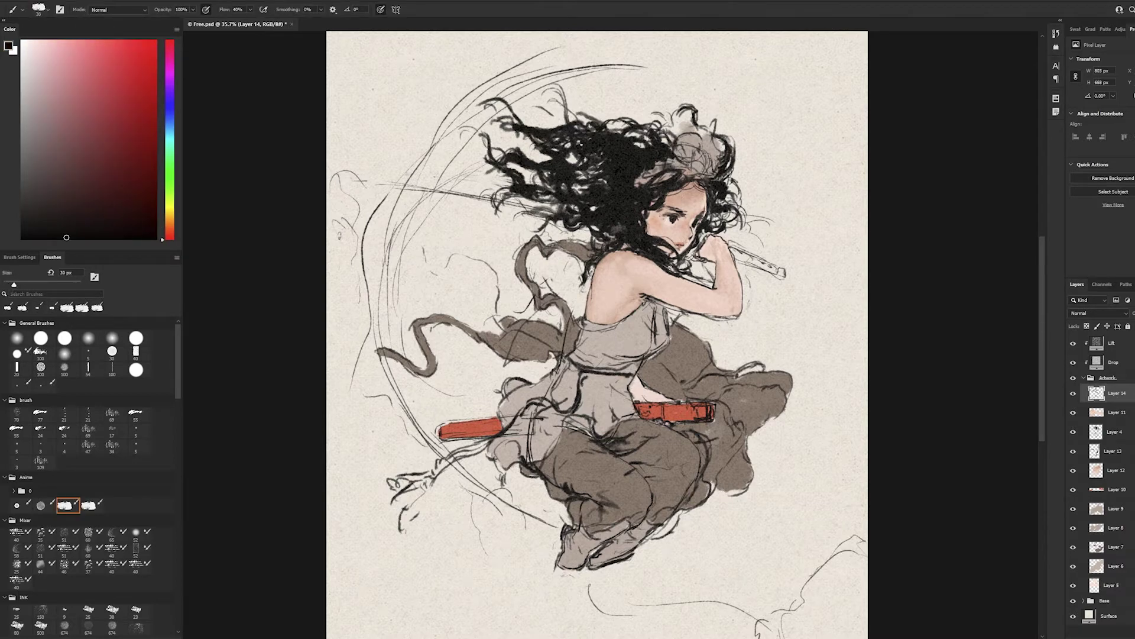
{"action": "mouse_move", "coordinate": [673, 266]}
{"action": "left_mouse_down"}
{"action": "mouse_move", "coordinate": [683, 316]}
{"action": "mouse_move", "coordinate": [686, 266]}
{"action": "left_mouse_up"}
- Add dark red-brown strokes through the hair with a 15–25 px brush
{"action": "left_click", "coordinate": [636, 209], "text": "alt"}
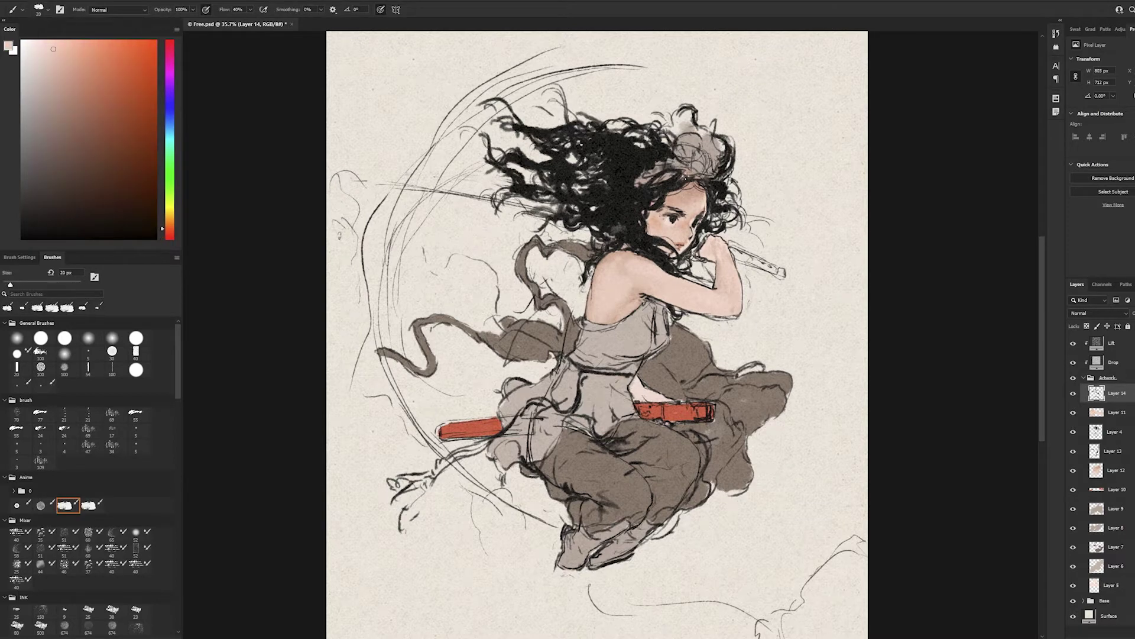
{"action": "key", "text": "bracketleft"}
{"action": "left_click", "coordinate": [680, 195], "text": "alt"}
{"action": "left_click_drag", "start_coordinate": [697, 178], "coordinate": [707, 207]}
{"action": "key", "text": "bracketright"}
{"action": "key", "text": "bracketright"}
{"action": "key", "text": "bracketright"}
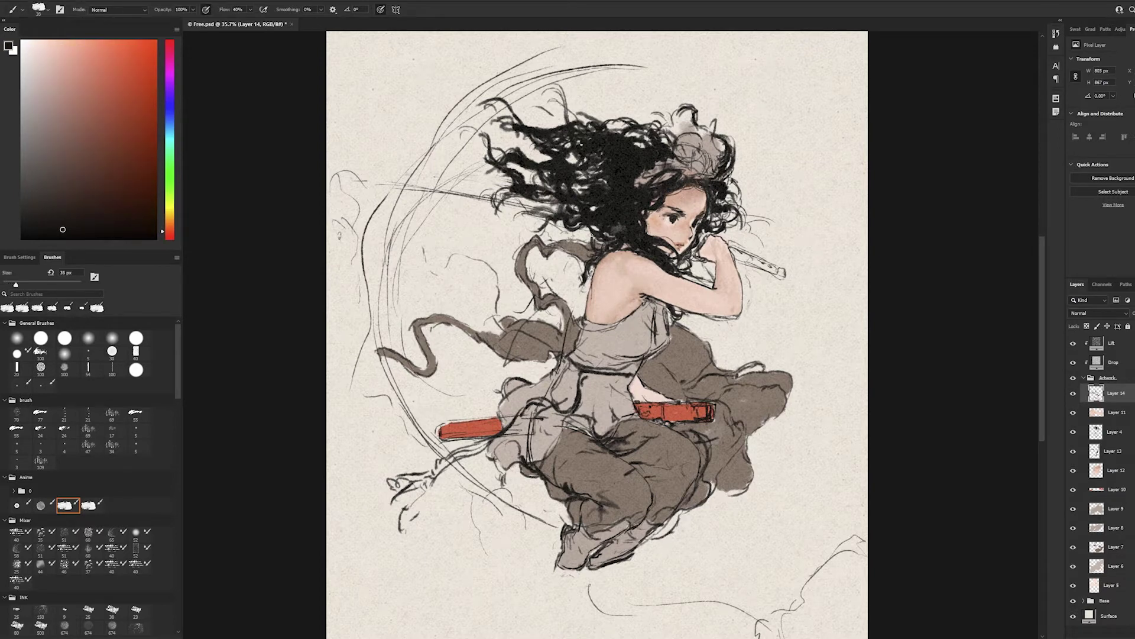
{"action": "left_click", "coordinate": [590, 233], "text": "alt"}
{"action": "left_click_drag", "start_coordinate": [642, 122], "coordinate": [571, 127]}
- Create a new layer above Layer 14 and add light white strokes in the hair
{"action": "key", "text": "ctrl+shift+alt+n"}
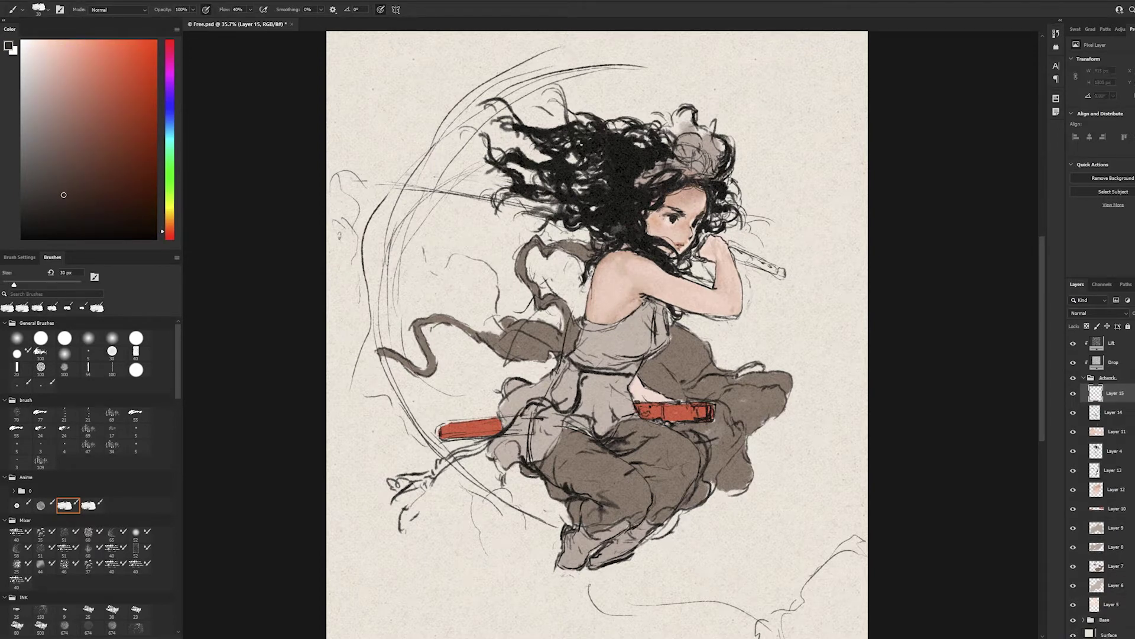
{"action": "key", "text": "bracketleft"}
{"action": "key", "text": "bracketleft"}
{"action": "key", "text": "bracketleft"}
{"action": "key", "text": "x"}
{"action": "mouse_move", "coordinate": [718, 186]}
{"action": "left_mouse_down"}
{"action": "mouse_move", "coordinate": [713, 220]}
{"action": "mouse_move", "coordinate": [714, 204]}
{"action": "left_mouse_up"}
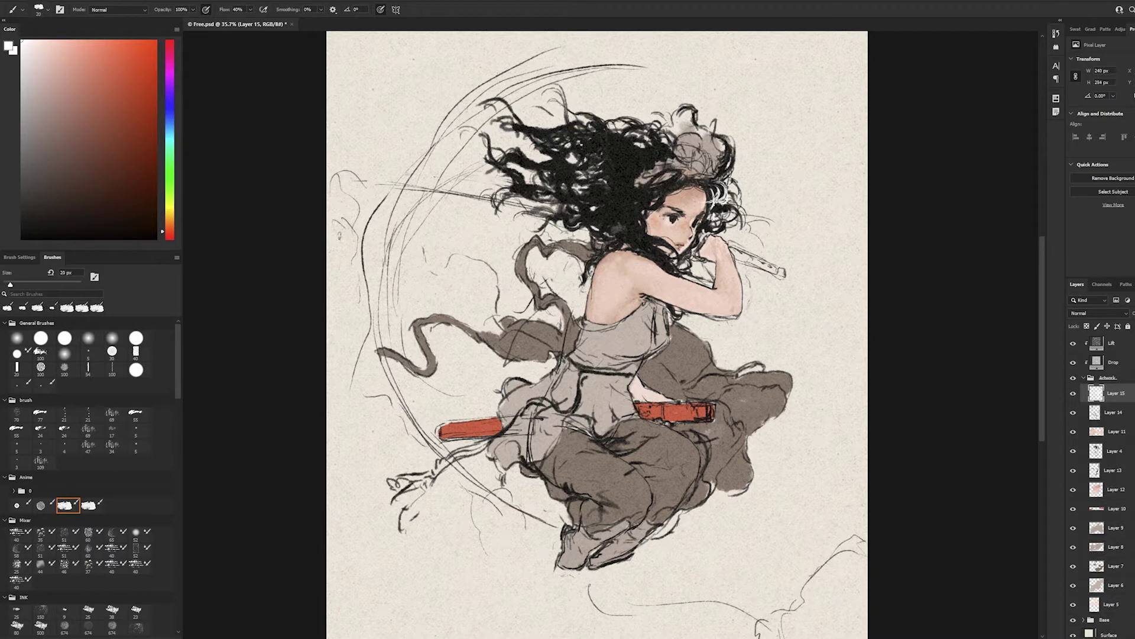
- Paint black strokes into the hair with a 70 px brush
{"action": "left_click", "coordinate": [124, 144]}
{"action": "key", "text": "bracketright"}
{"action": "key", "text": "bracketright"}
{"action": "key", "text": "bracketright"}
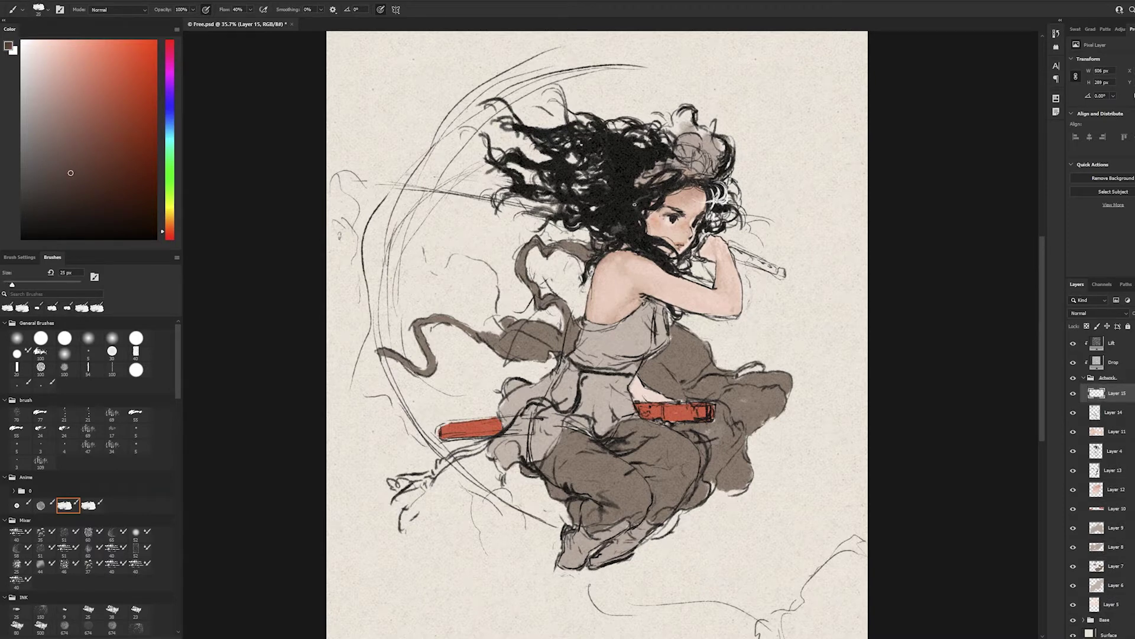
{"action": "key", "text": "d"}
{"action": "left_click_drag", "start_coordinate": [611, 173], "coordinate": [636, 214]}
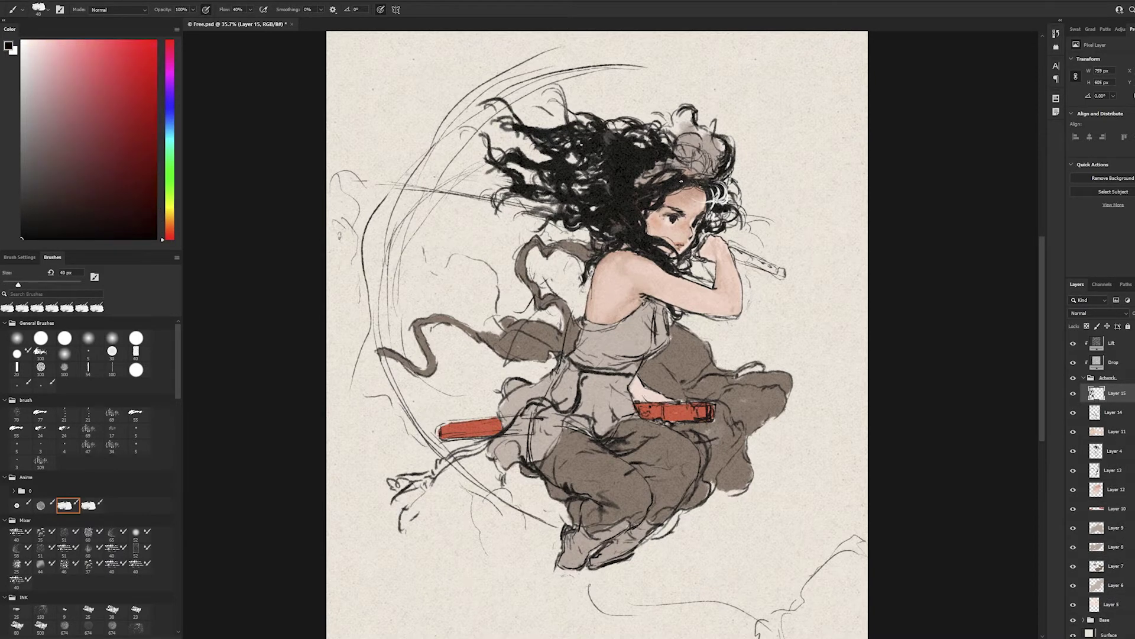
{"action": "left_click_drag", "start_coordinate": [683, 245], "coordinate": [715, 286]}
{"action": "key", "text": "bracketleft"}
{"action": "key", "text": "bracketleft"}
{"action": "key", "text": "bracketleft"}
- Paint light grey over the dress chest with a 60 px brush
{"action": "left_click", "coordinate": [637, 303], "text": "alt"}
{"action": "key", "text": "bracketright"}
{"action": "key", "text": "bracketright"}
{"action": "key", "text": "bracketright"}
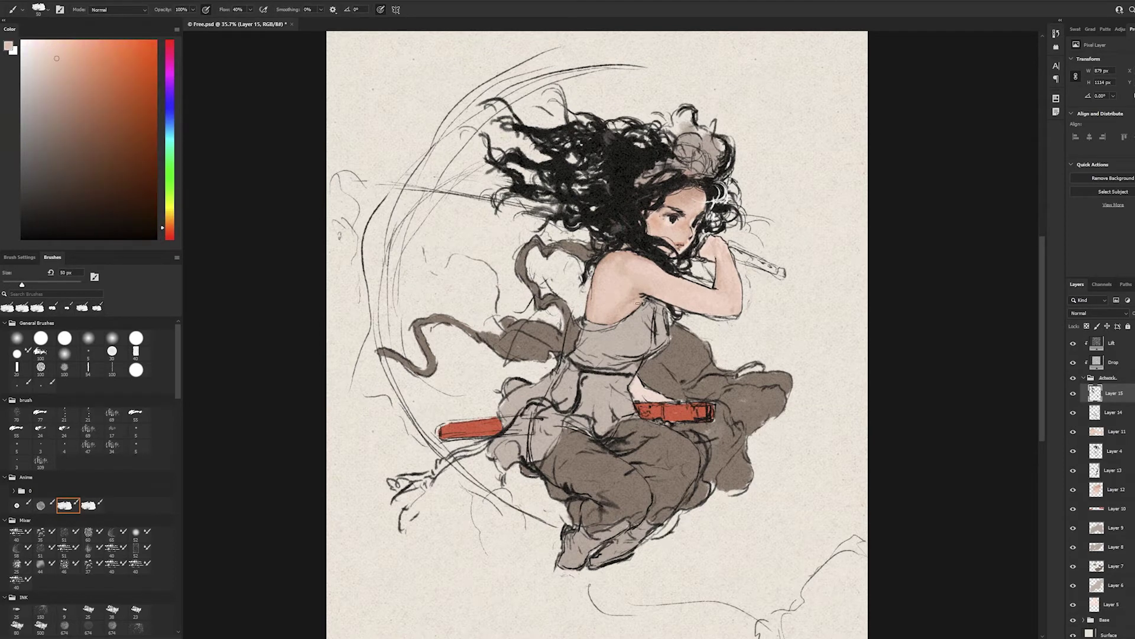
{"action": "left_click", "coordinate": [645, 308], "text": "alt"}
{"action": "key", "text": "bracketright"}
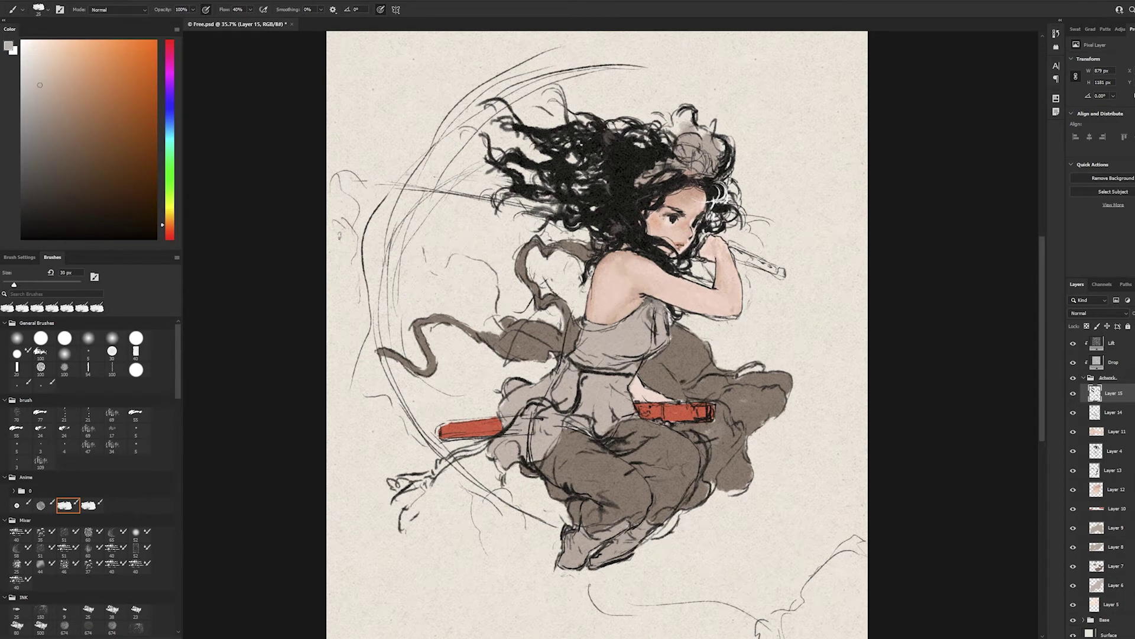
{"action": "left_click", "coordinate": [656, 322], "text": "alt"}
{"action": "mouse_move", "coordinate": [651, 325]}
{"action": "left_mouse_down"}
{"action": "mouse_move", "coordinate": [660, 340]}
{"action": "mouse_move", "coordinate": [615, 339]}
{"action": "left_mouse_up"}
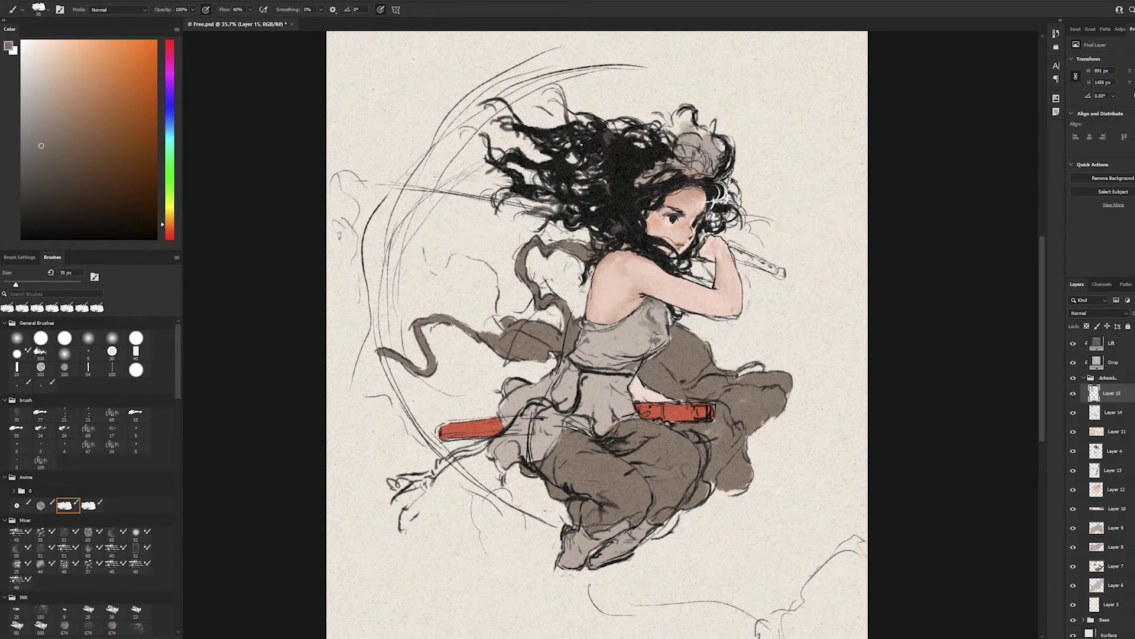
{"action": "left_click", "coordinate": [646, 341], "text": "alt"}
{"action": "left_click_drag", "start_coordinate": [636, 320], "coordinate": [641, 317]}
{"action": "left_click", "coordinate": [668, 316], "text": "alt"}
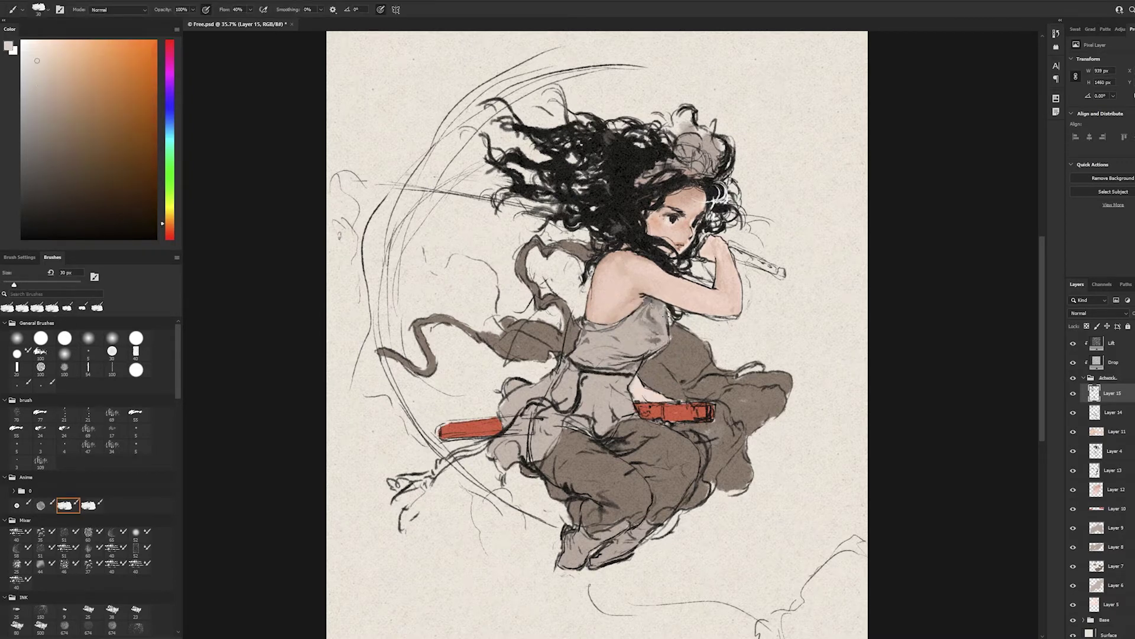
- Sample darker, near-black and beige tones from the dress, resizing the brush between 15 and 30 px
{"action": "key", "text": "bracketright"}
{"action": "key", "text": "bracketright"}
{"action": "key", "text": "bracketright"}
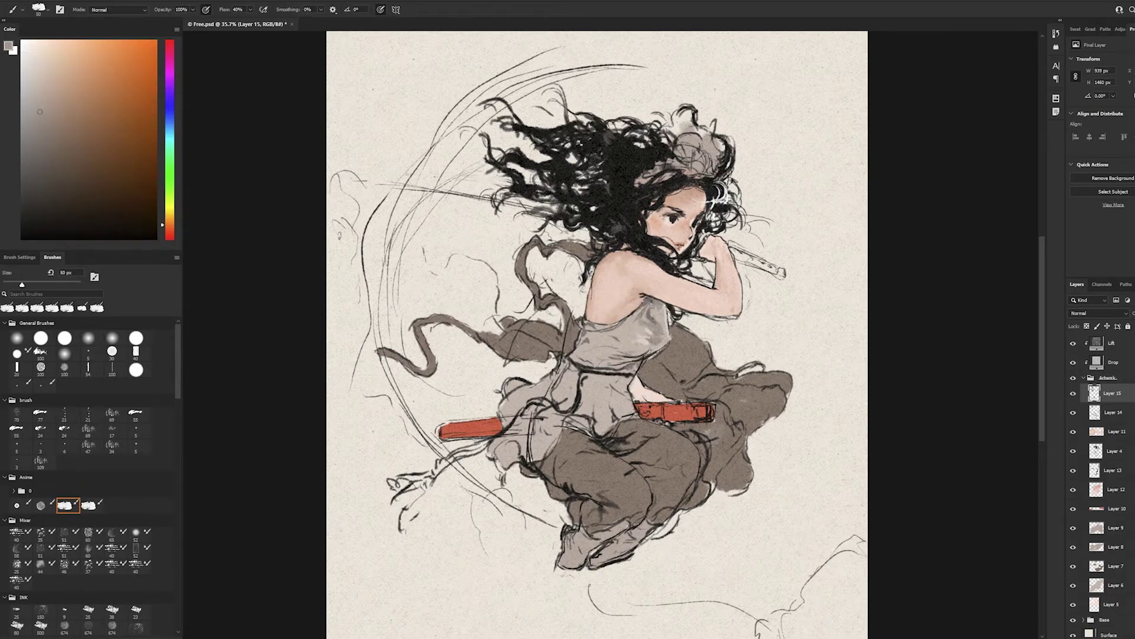
{"action": "left_click", "coordinate": [638, 331], "text": "alt"}
{"action": "key", "text": "bracketleft"}
{"action": "key", "text": "bracketleft"}
{"action": "key", "text": "bracketleft"}
{"action": "left_click", "coordinate": [648, 299], "text": "alt"}
{"action": "key", "text": "bracketleft"}
{"action": "left_click", "coordinate": [583, 320], "text": "alt"}
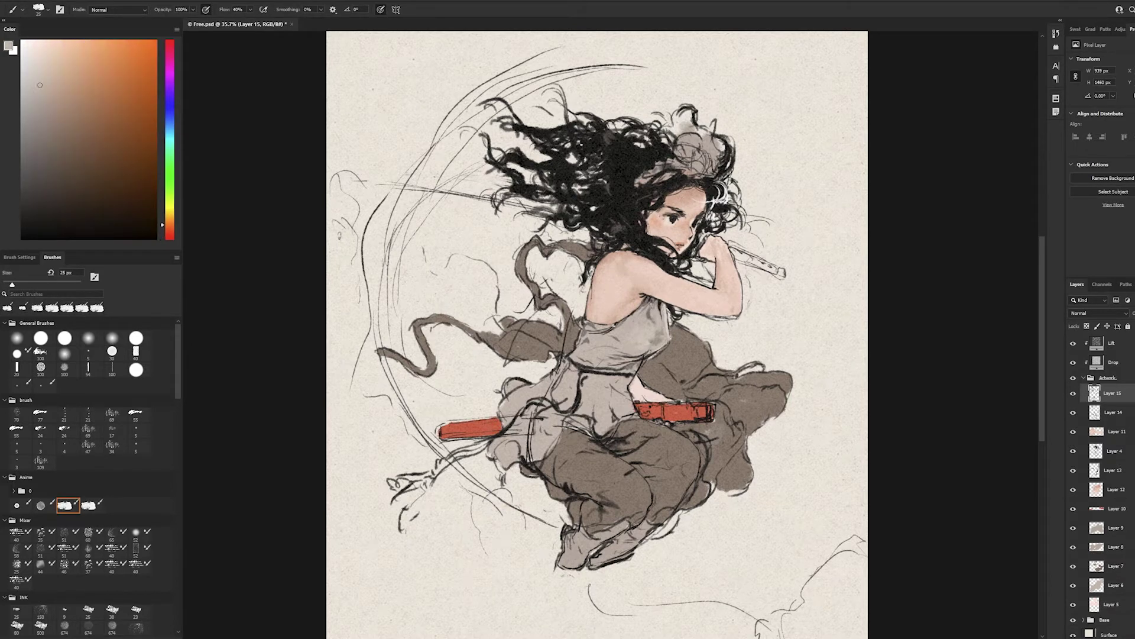
{"action": "left_click", "coordinate": [616, 321], "text": "alt"}
{"action": "left_click", "coordinate": [645, 355], "text": "alt"}
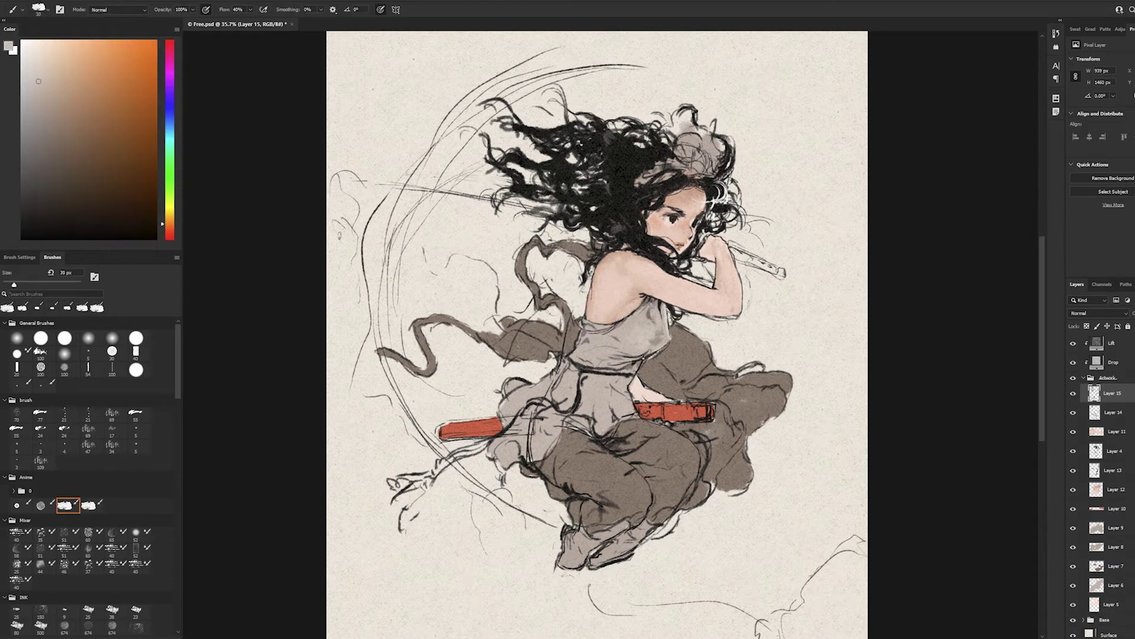
{"action": "key", "text": "bracketright"}
{"action": "key", "text": "bracketright"}
{"action": "key", "text": "bracketright"}
{"action": "left_click", "coordinate": [589, 340], "text": "alt"}
- Sample dark olive and grey-beige tones and paint ink strokes onto the clothing at 25 px
{"action": "left_click", "coordinate": [580, 312], "text": "alt"}
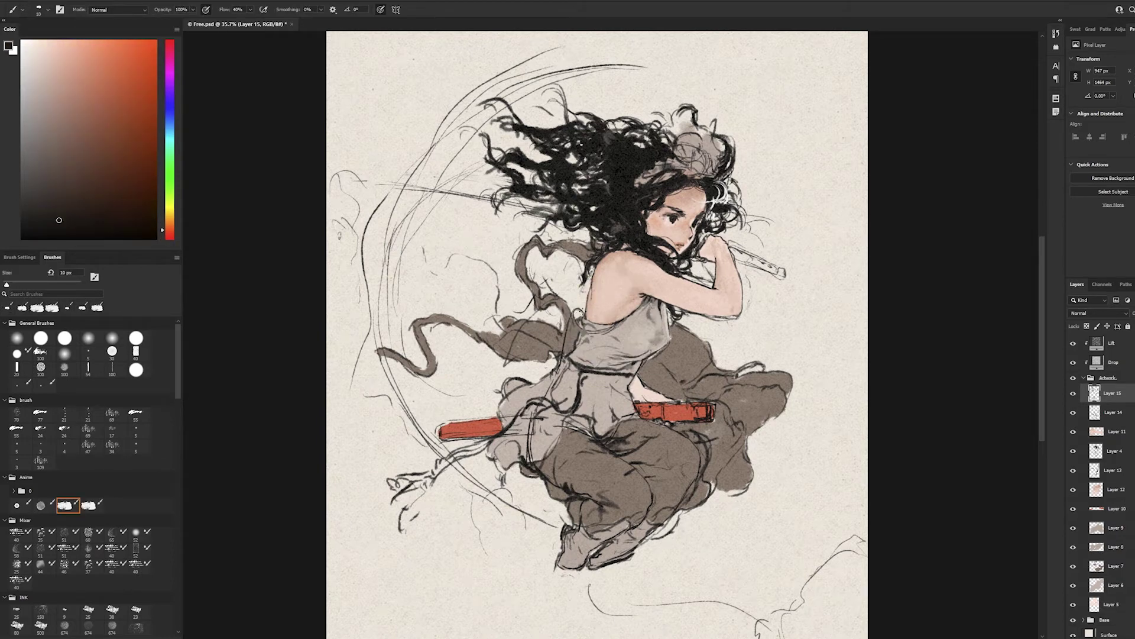
{"action": "left_click", "coordinate": [580, 332], "text": "alt"}
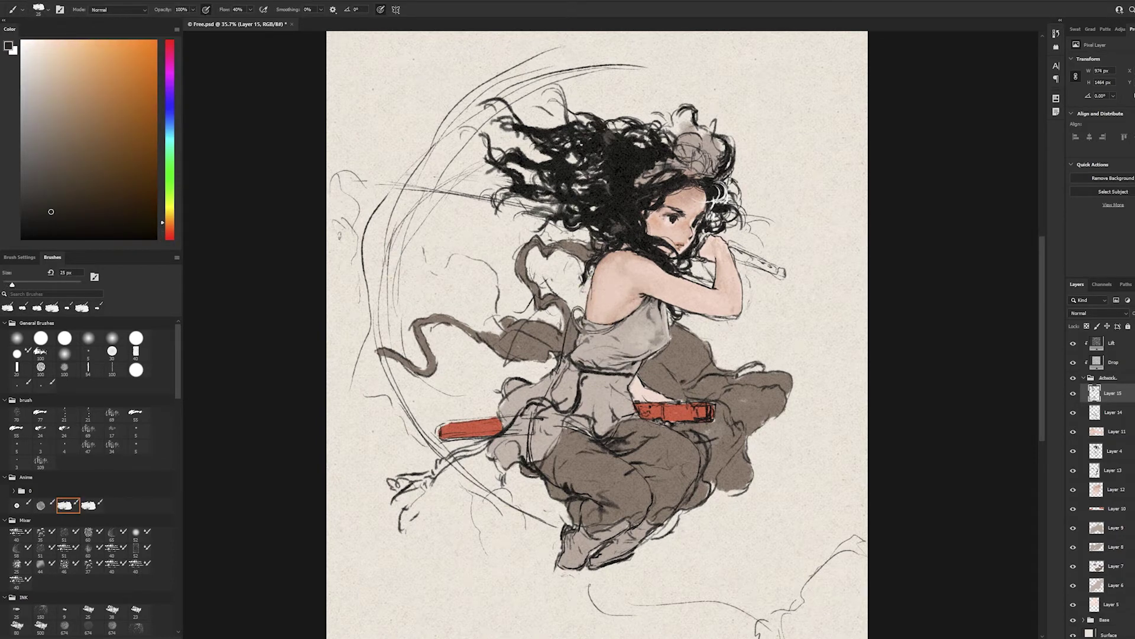
{"action": "key", "text": "bracketright"}
{"action": "left_click", "coordinate": [597, 364], "text": "alt"}
{"action": "left_click", "coordinate": [621, 331], "text": "alt"}
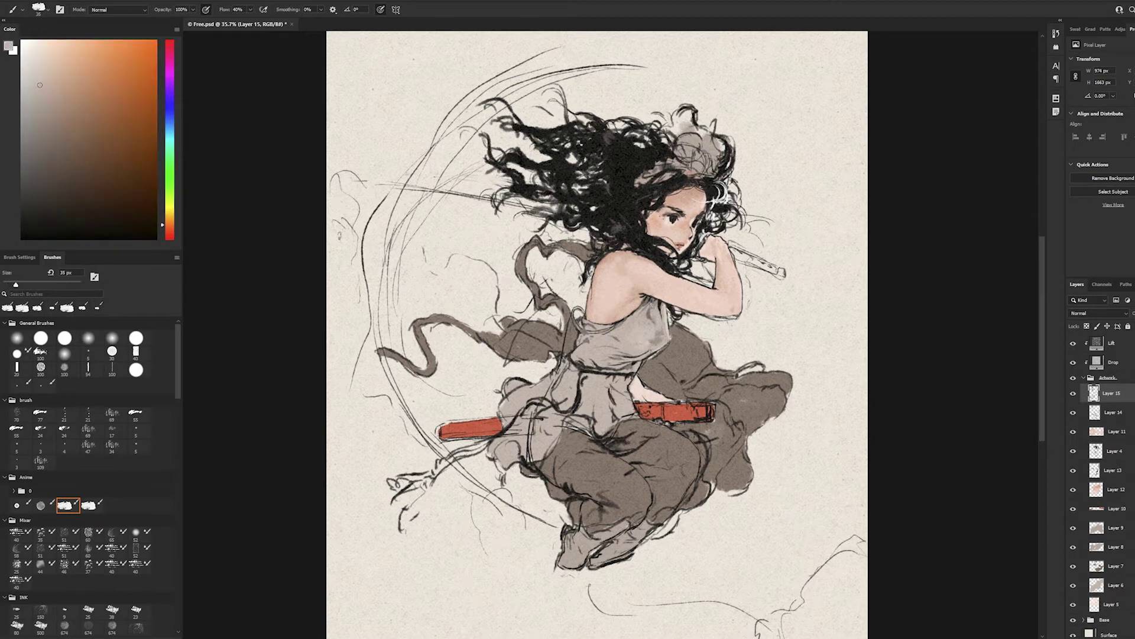
{"action": "key", "text": "bracketleft"}
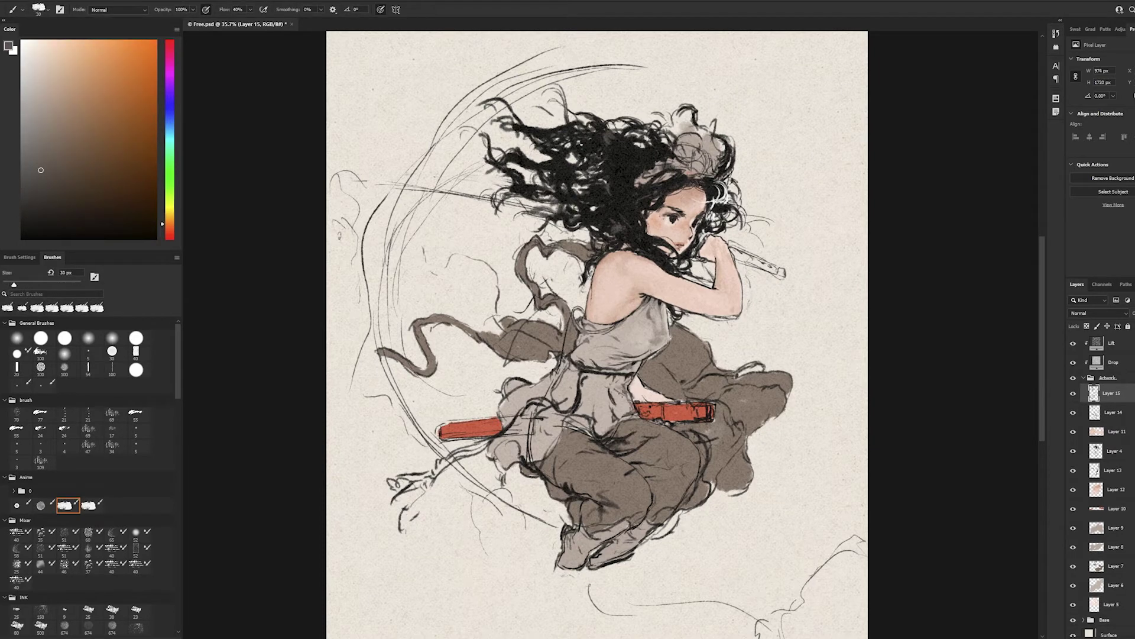
{"action": "key", "text": "bracketright"}
{"action": "left_click", "coordinate": [569, 371], "text": "alt"}
{"action": "key", "text": "bracketright"}
{"action": "left_click", "coordinate": [569, 359], "text": "alt"}
{"action": "key", "text": "bracketleft"}
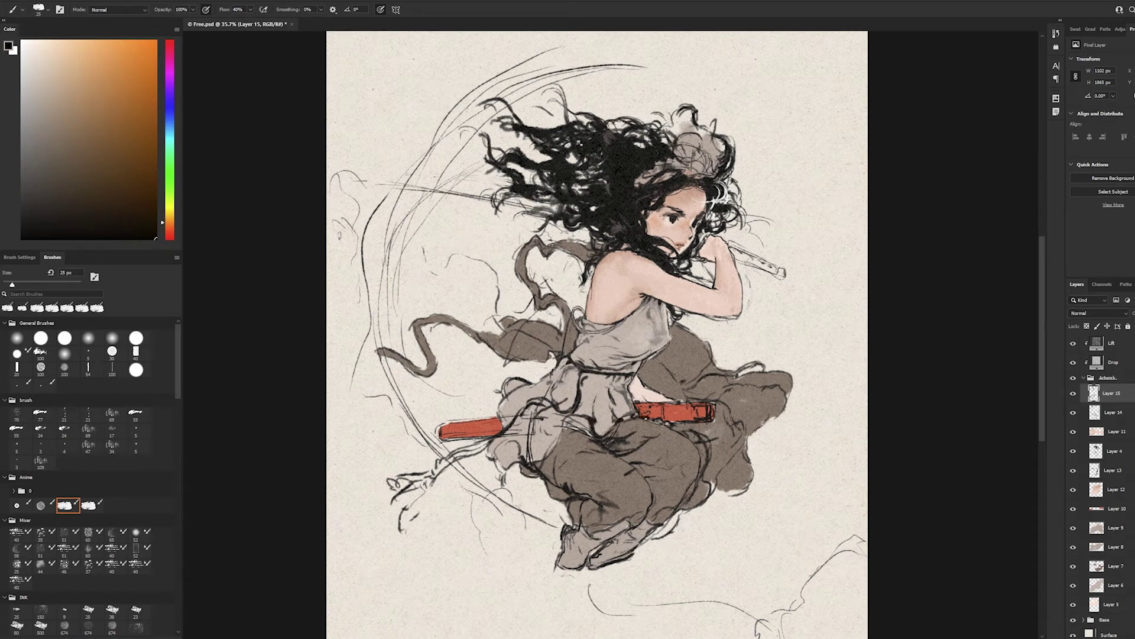
{"action": "left_click_drag", "start_coordinate": [564, 425], "coordinate": [487, 452]}
- Sample light and darker grey-brown tones around the skirt, using a 45–60 px brush
{"action": "left_click", "coordinate": [568, 425], "text": "alt"}
{"action": "key", "text": "bracketright"}
{"action": "key", "text": "bracketright"}
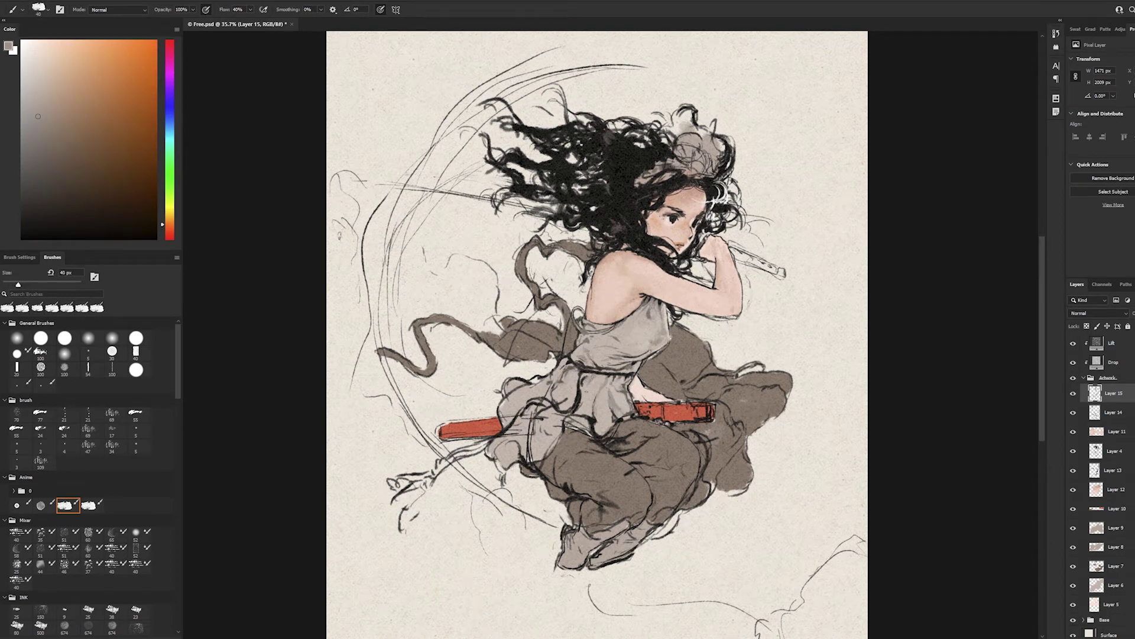
{"action": "key", "text": "bracketright"}
{"action": "key", "text": "bracketright"}
{"action": "left_click", "coordinate": [611, 404], "text": "alt"}
{"action": "key", "text": "bracketright"}
{"action": "key", "text": "bracketright"}
{"action": "key", "text": "bracketright"}
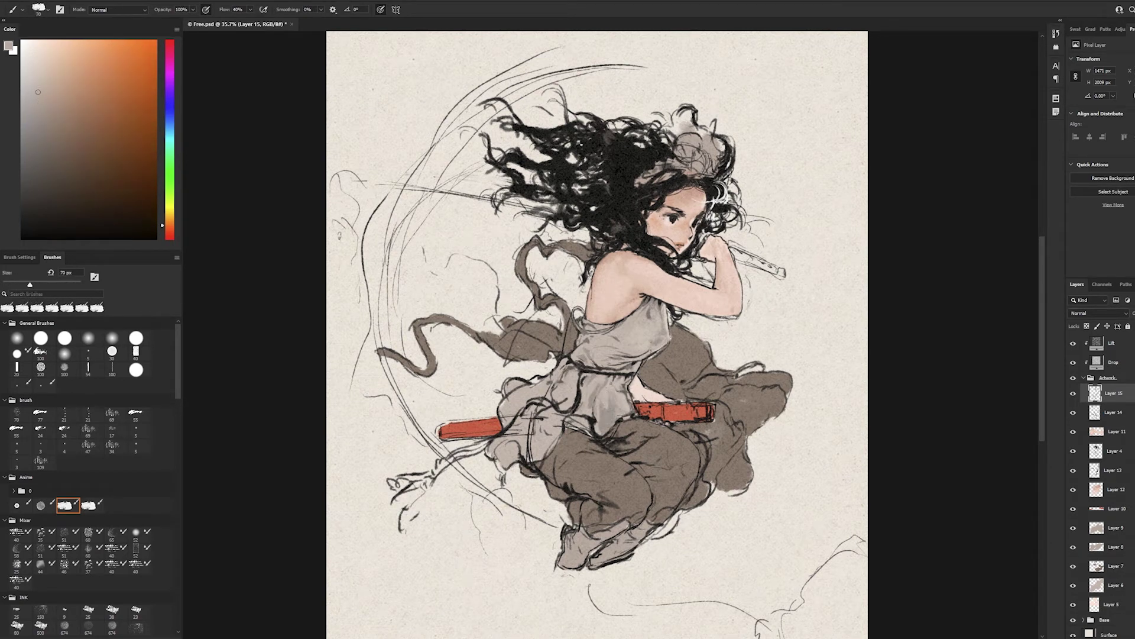
{"action": "left_click", "coordinate": [628, 408], "text": "alt"}
{"action": "left_click", "coordinate": [566, 375], "text": "alt"}
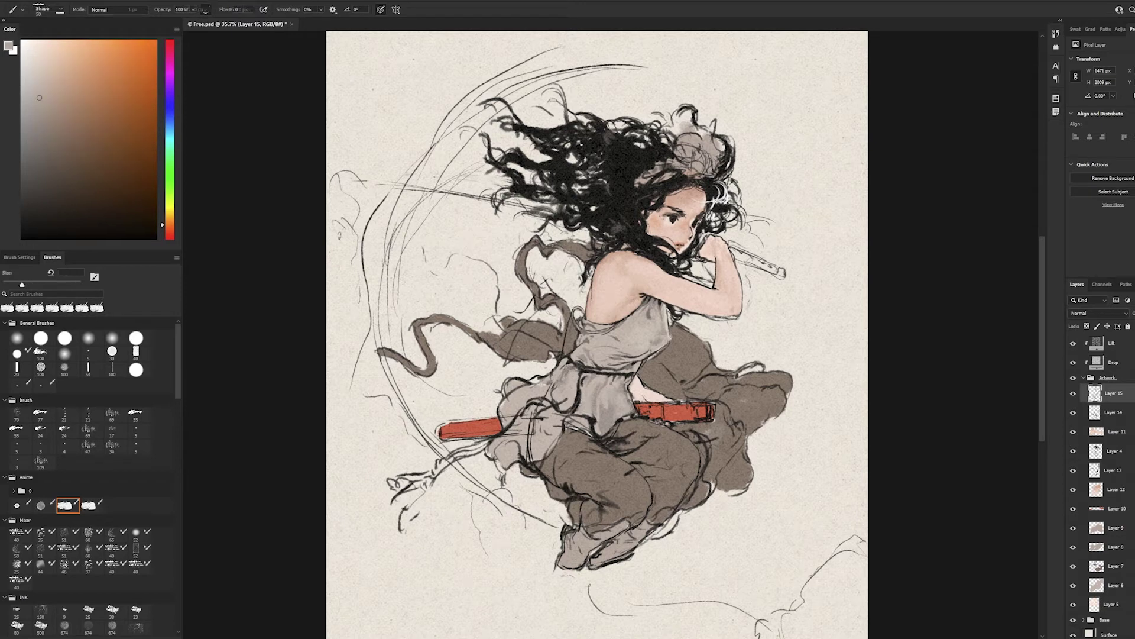
{"action": "key", "text": "bracketleft"}
{"action": "key", "text": "bracketleft"}
{"action": "key", "text": "bracketleft"}
{"action": "left_click", "coordinate": [512, 412], "text": "alt"}
{"action": "key", "text": "bracketright"}
{"action": "key", "text": "bracketleft"}
{"action": "key", "text": "bracketleft"}
- Resample darker tones along the skirt and trousers, adjusting the brush between 20 and 60 px
{"action": "left_click", "coordinate": [541, 429], "text": "alt"}
{"action": "key", "text": "bracketleft"}
{"action": "key", "text": "bracketleft"}
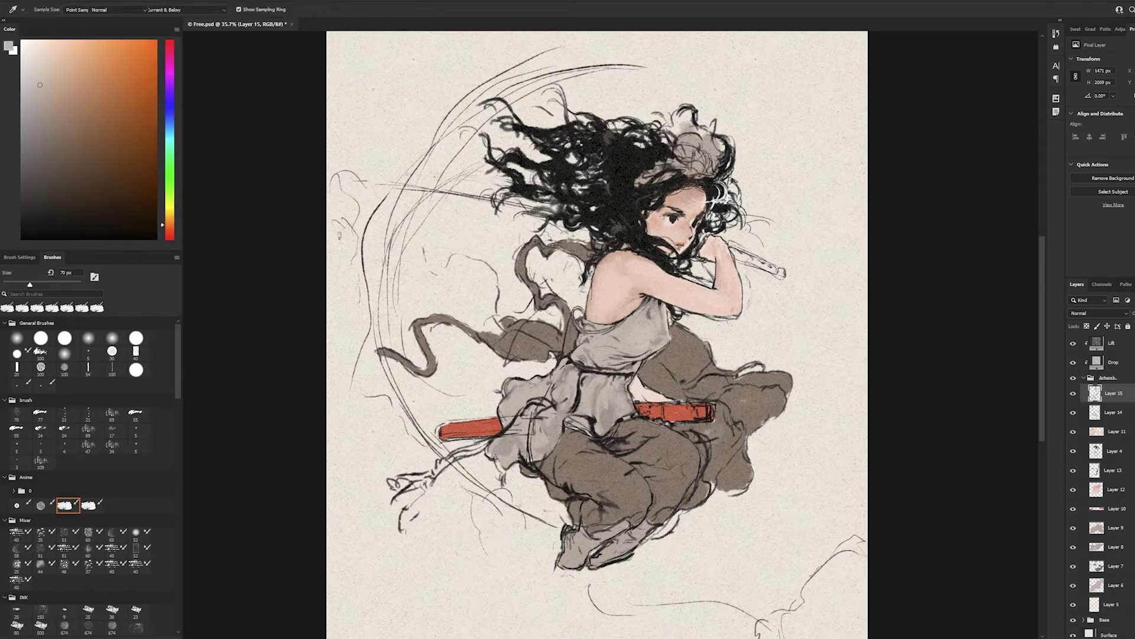
{"action": "key", "text": "bracketleft"}
{"action": "key", "text": "bracketleft"}
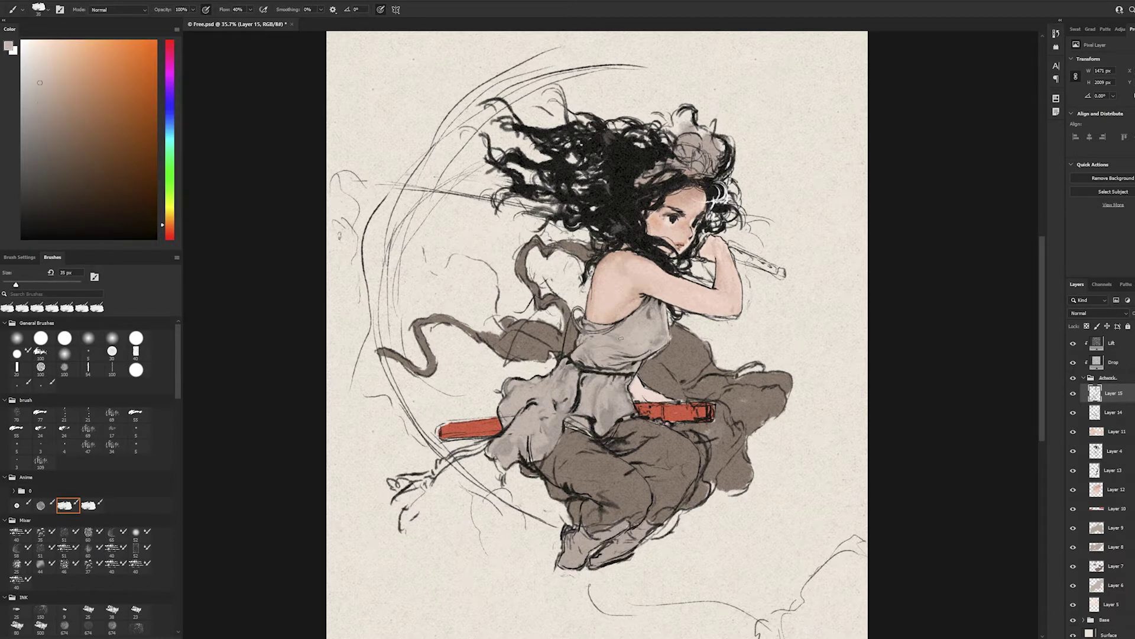
{"action": "left_click", "coordinate": [580, 385], "text": "alt"}
{"action": "key", "text": "bracketright"}
{"action": "key", "text": "bracketright"}
{"action": "left_click", "coordinate": [525, 414], "text": "alt"}
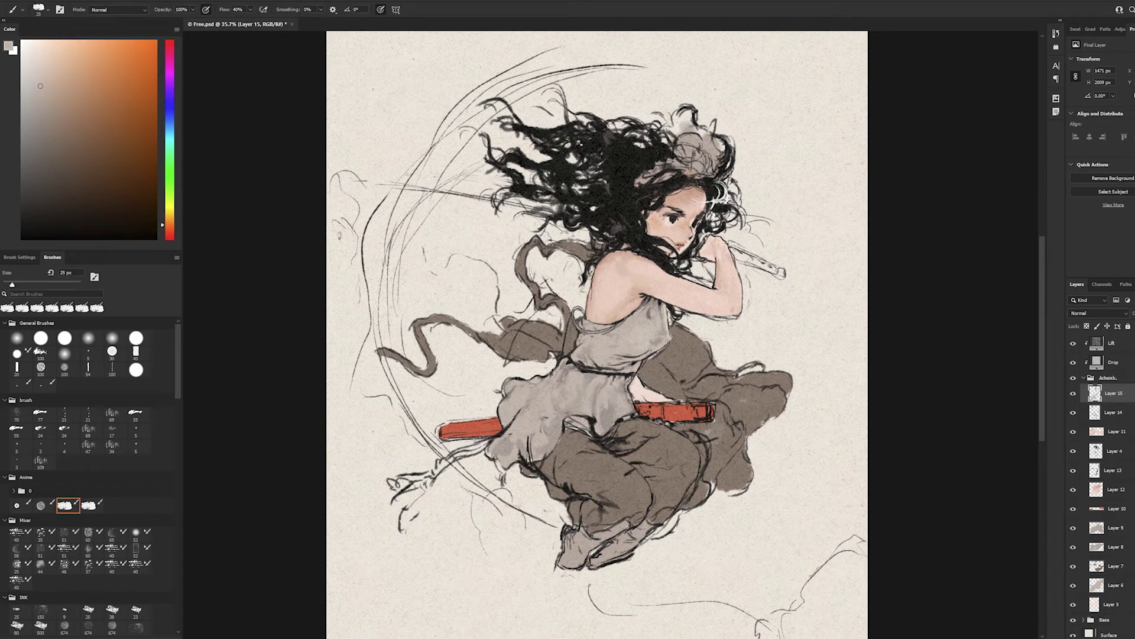
{"action": "key", "text": "bracketright"}
{"action": "left_click", "coordinate": [520, 442], "text": "alt"}
{"action": "key", "text": "bracketright"}
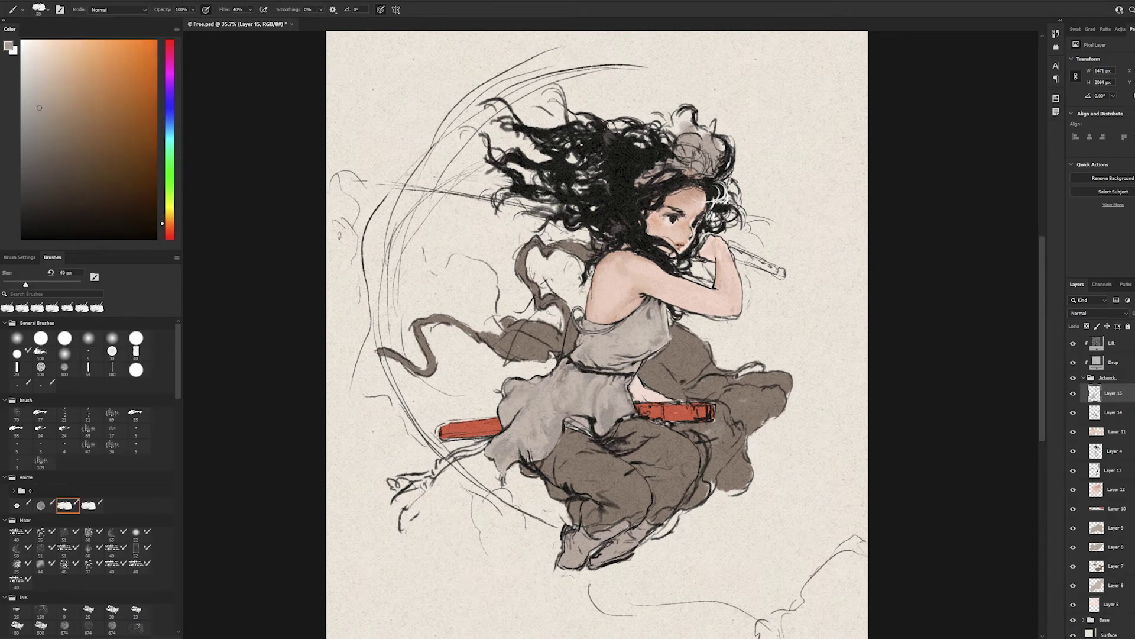
{"action": "left_click", "coordinate": [514, 452], "text": "alt"}
{"action": "key", "text": "bracketleft"}
{"action": "key", "text": "bracketleft"}
{"action": "key", "text": "bracketleft"}
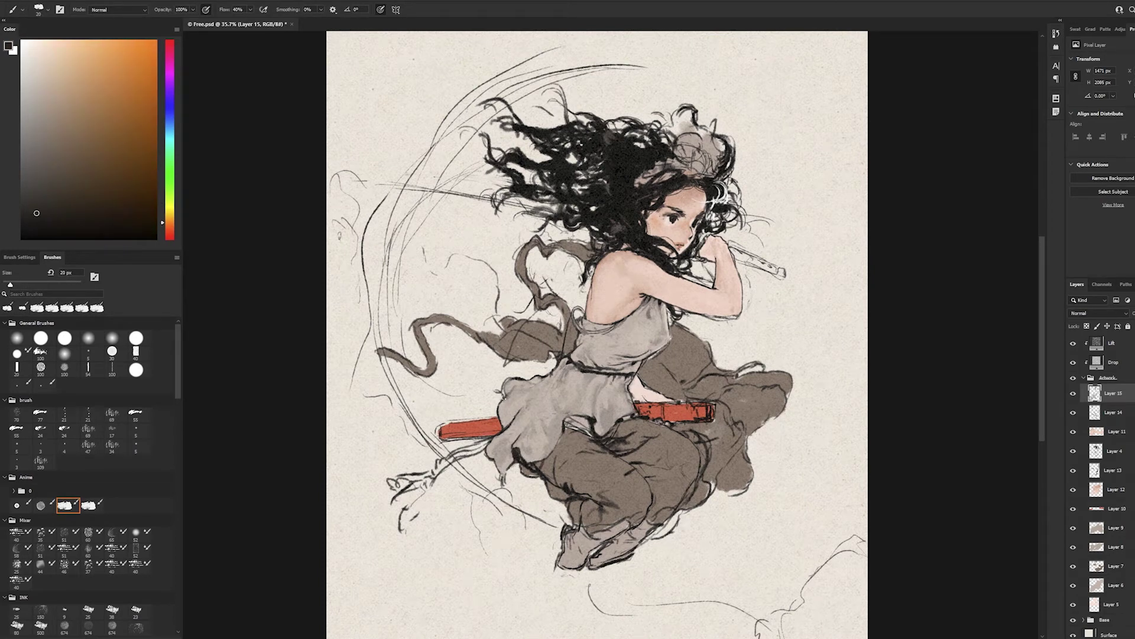
- Reset to default black and sample dark and grey-brown tones from the trousers
{"action": "key", "text": "bracketright"}
{"action": "key", "text": "d"}
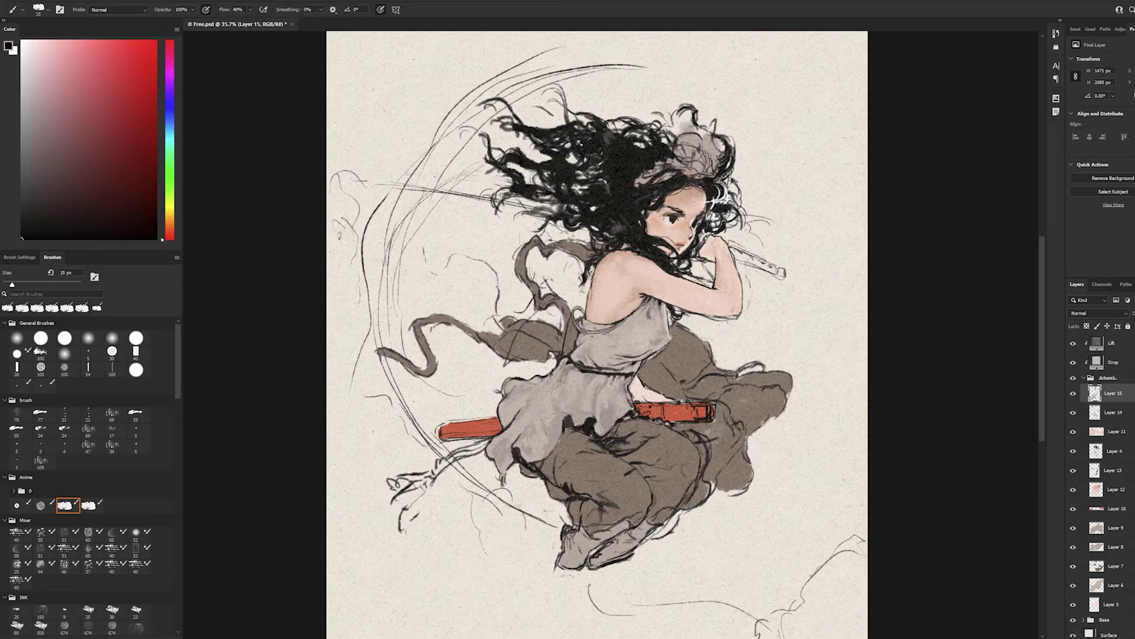
{"action": "left_click", "coordinate": [577, 434], "text": "alt"}
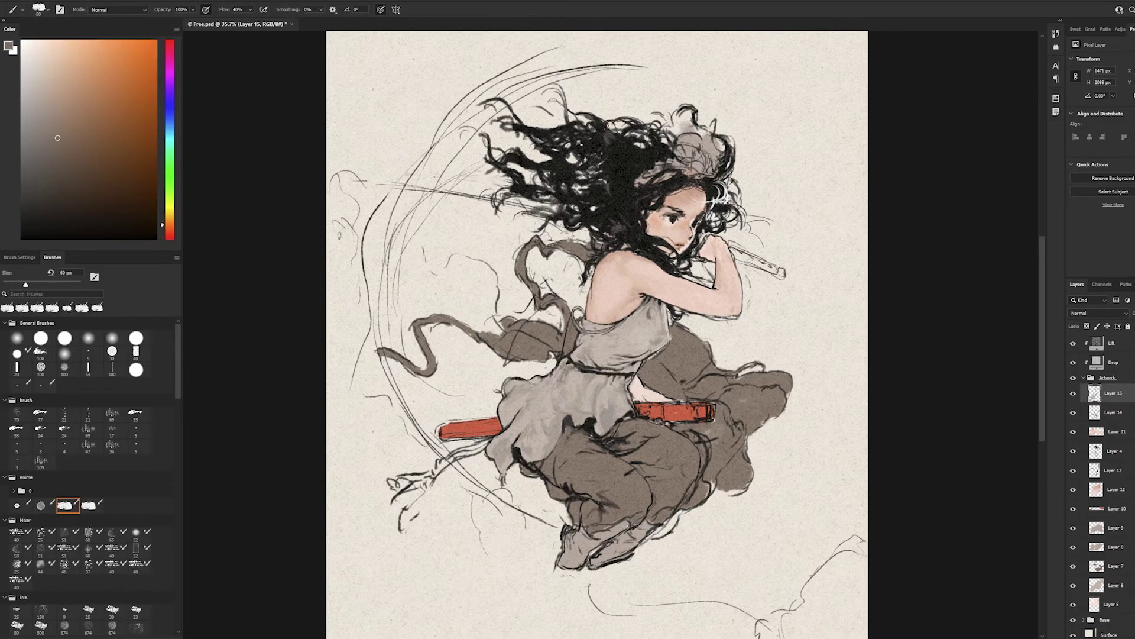
{"action": "left_click", "coordinate": [620, 425], "text": "alt"}
{"action": "left_click", "coordinate": [627, 427], "text": "alt"}
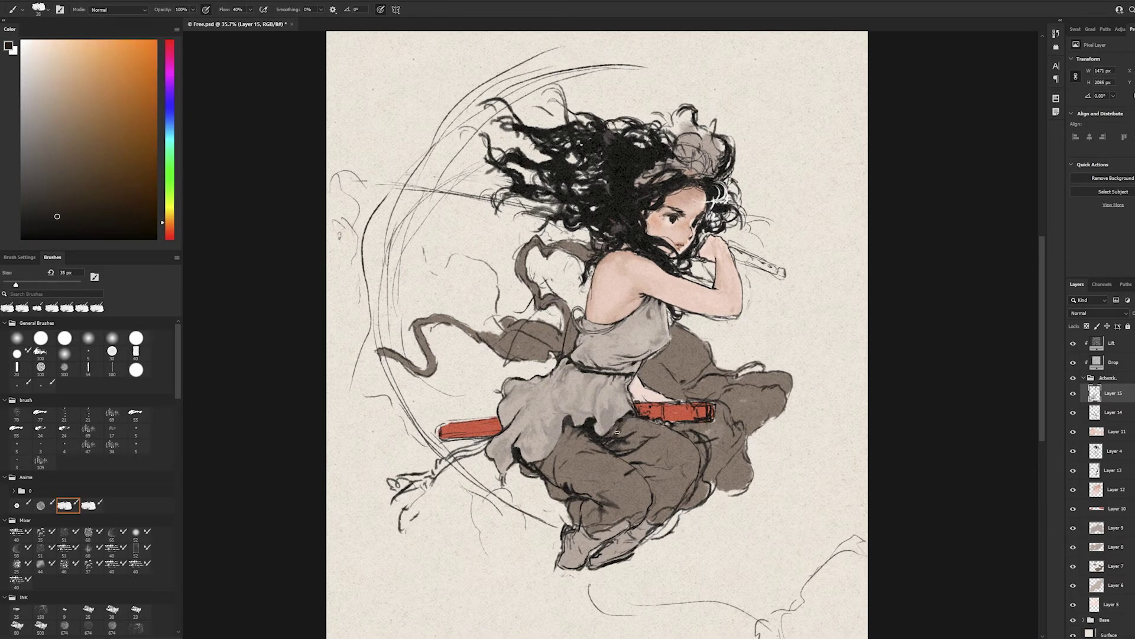
{"action": "left_click", "coordinate": [572, 455], "text": "alt"}
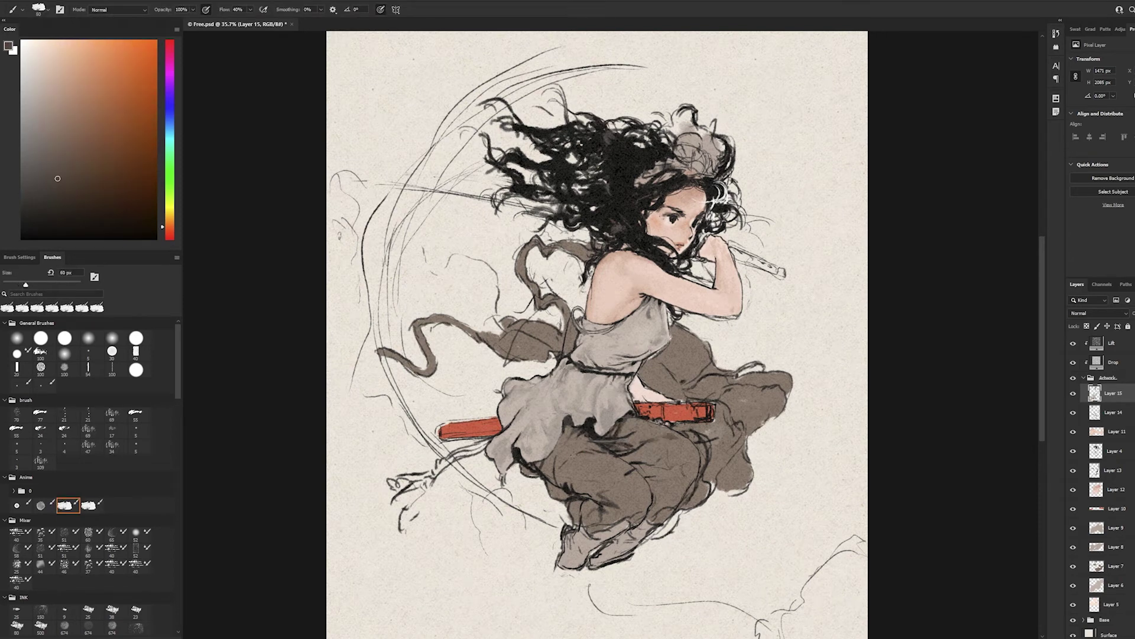
{"action": "left_click", "coordinate": [526, 470], "text": "alt"}
- Sample lighter brown and greyish tones for the trouser folds with a 40–60 px brush
{"action": "key", "text": "bracketright"}
{"action": "key", "text": "bracketright"}
{"action": "left_click", "coordinate": [615, 455], "text": "alt"}
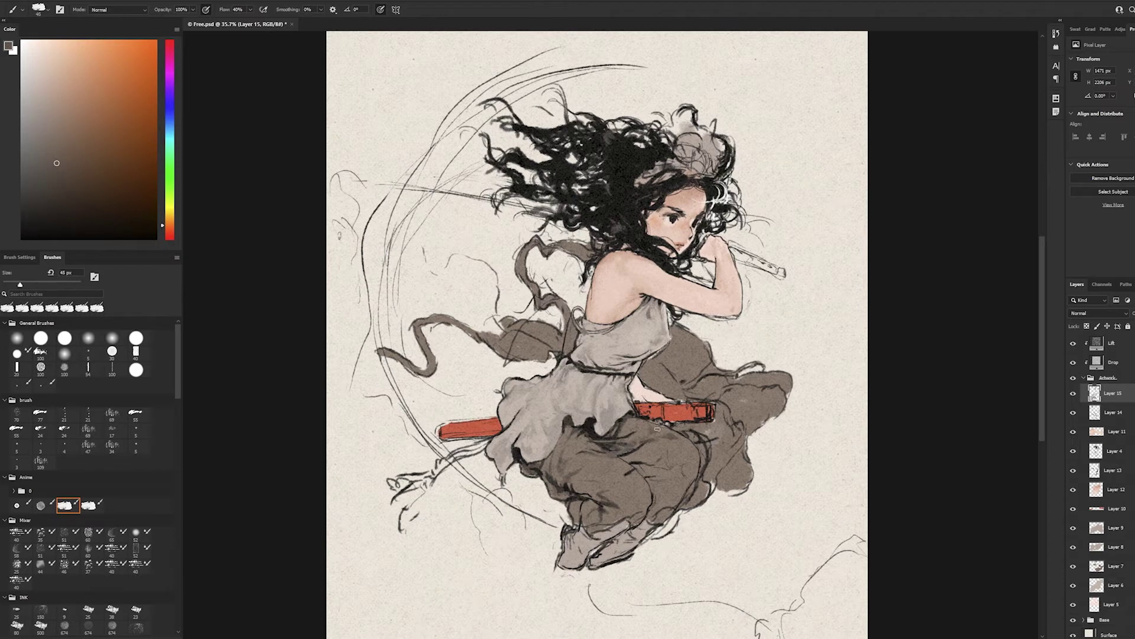
{"action": "left_click", "coordinate": [618, 461], "text": "alt"}
{"action": "key", "text": "bracketright"}
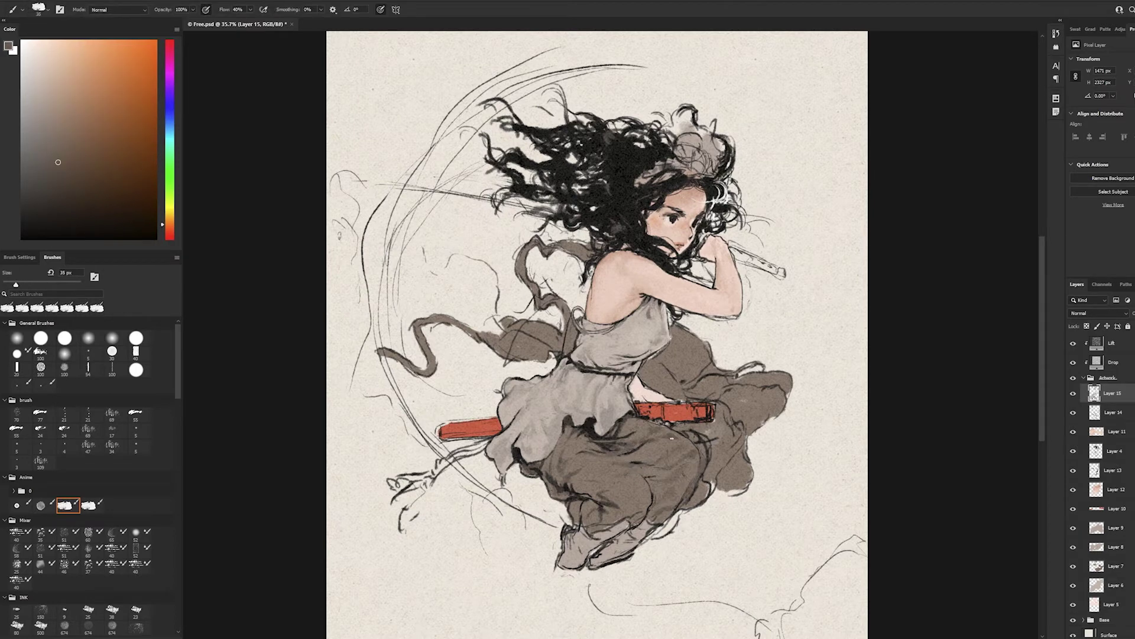
{"action": "left_click", "coordinate": [671, 438], "text": "alt"}
{"action": "key", "text": "bracketright"}
{"action": "left_click", "coordinate": [578, 499], "text": "alt"}
{"action": "key", "text": "bracketright"}
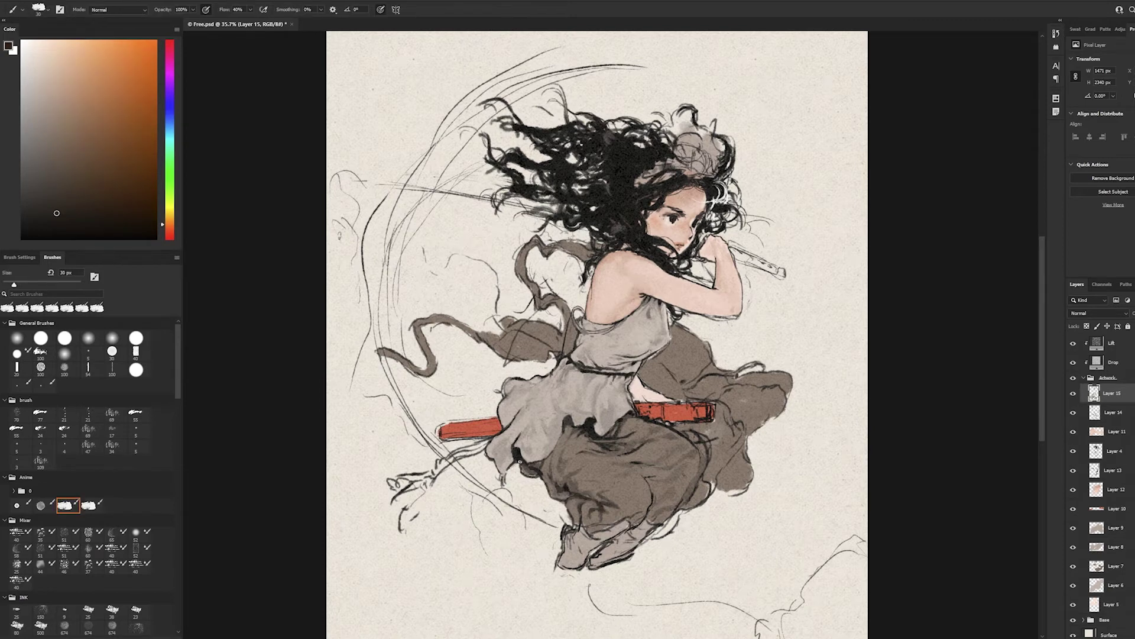
- Sample a darker brown and add 45 px shading strokes near the red sheath's right end
{"action": "left_click", "coordinate": [636, 485], "text": "alt"}
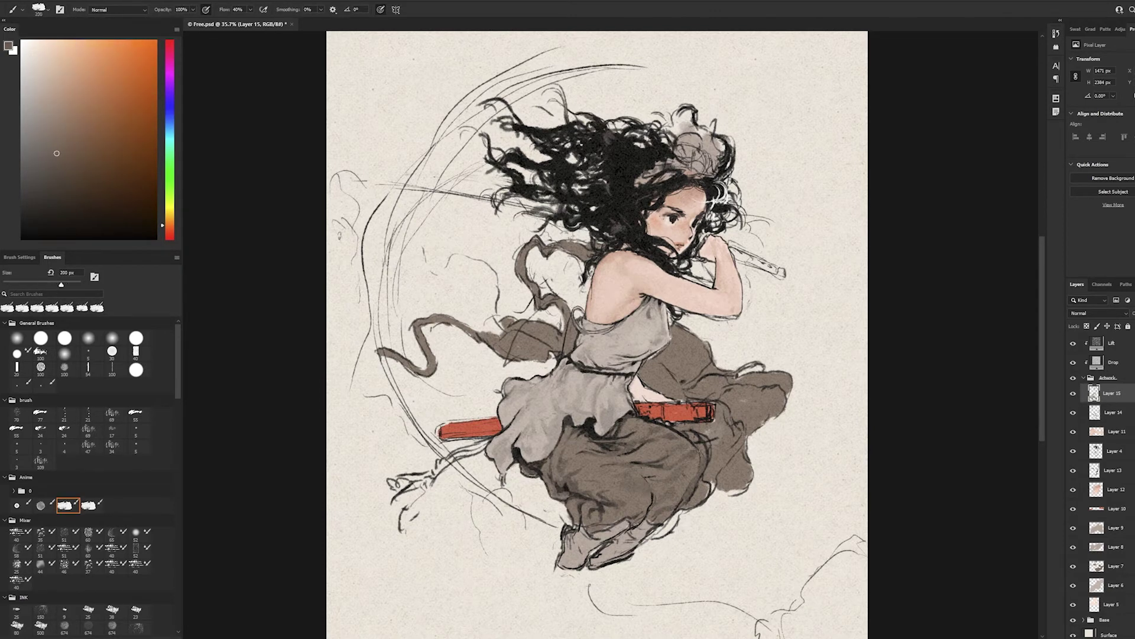
{"action": "key", "text": "bracketright"}
{"action": "left_click_drag", "start_coordinate": [694, 434], "coordinate": [727, 454]}
{"action": "key", "text": "bracketright"}
{"action": "key", "text": "bracketright"}
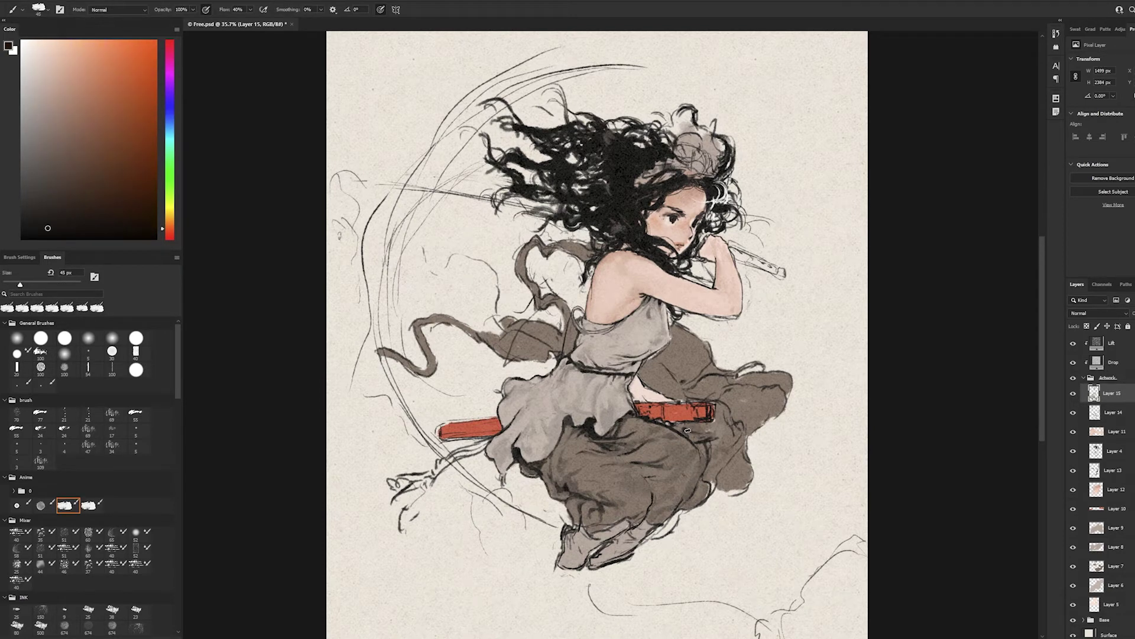
{"action": "key", "text": "bracketright"}
{"action": "mouse_move", "coordinate": [745, 406]}
{"action": "left_mouse_down"}
{"action": "mouse_move", "coordinate": [765, 431]}
{"action": "mouse_move", "coordinate": [715, 492]}
{"action": "left_mouse_up"}
{"action": "left_click", "coordinate": [735, 420], "text": "alt"}
{"action": "key", "text": "bracketleft"}
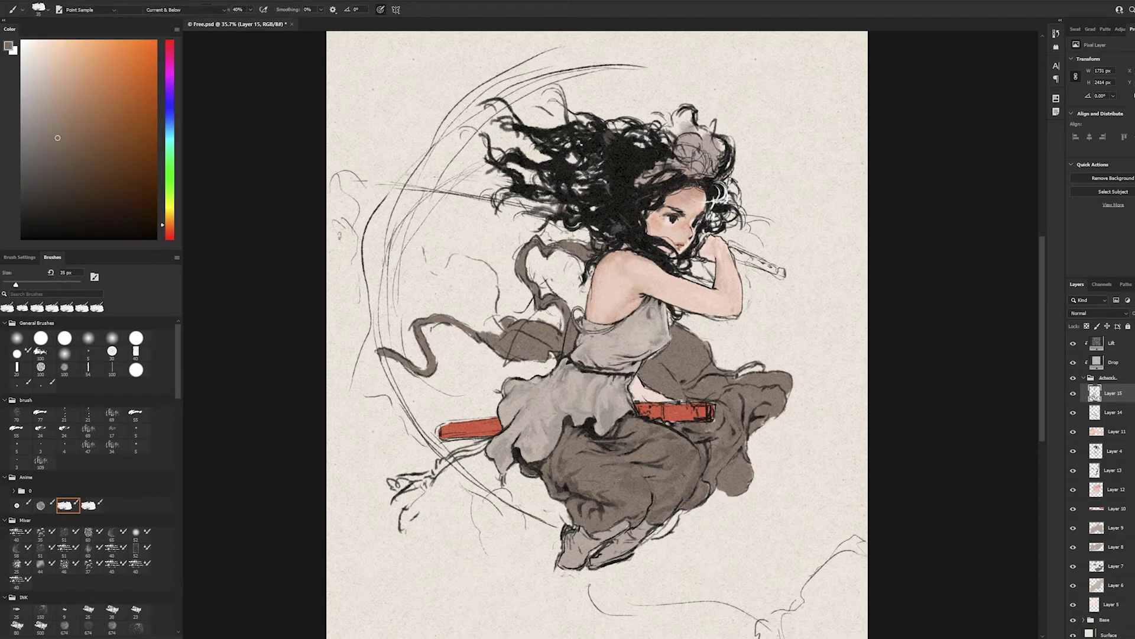
- Paint skirt brown onto the lower skirt and lighter grey strokes along its right edge
{"action": "left_click", "coordinate": [582, 523], "text": "alt"}
{"action": "mouse_move", "coordinate": [568, 509]}
{"action": "left_mouse_down"}
{"action": "mouse_move", "coordinate": [580, 498]}
{"action": "mouse_move", "coordinate": [547, 479]}
{"action": "left_mouse_up"}
{"action": "left_click", "coordinate": [559, 480], "text": "alt"}
{"action": "key", "text": "bracketright"}
{"action": "key", "text": "bracketright"}
{"action": "left_click", "coordinate": [763, 378], "text": "alt"}
{"action": "mouse_move", "coordinate": [736, 408]}
{"action": "left_mouse_down"}
{"action": "mouse_move", "coordinate": [765, 387]}
{"action": "mouse_move", "coordinate": [719, 385]}
{"action": "mouse_move", "coordinate": [702, 345]}
{"action": "left_mouse_up"}
- Swap between the 10 px hard and 50 px textured brushes, sampling darker browns from the dress
{"action": "key", "text": "comma"}
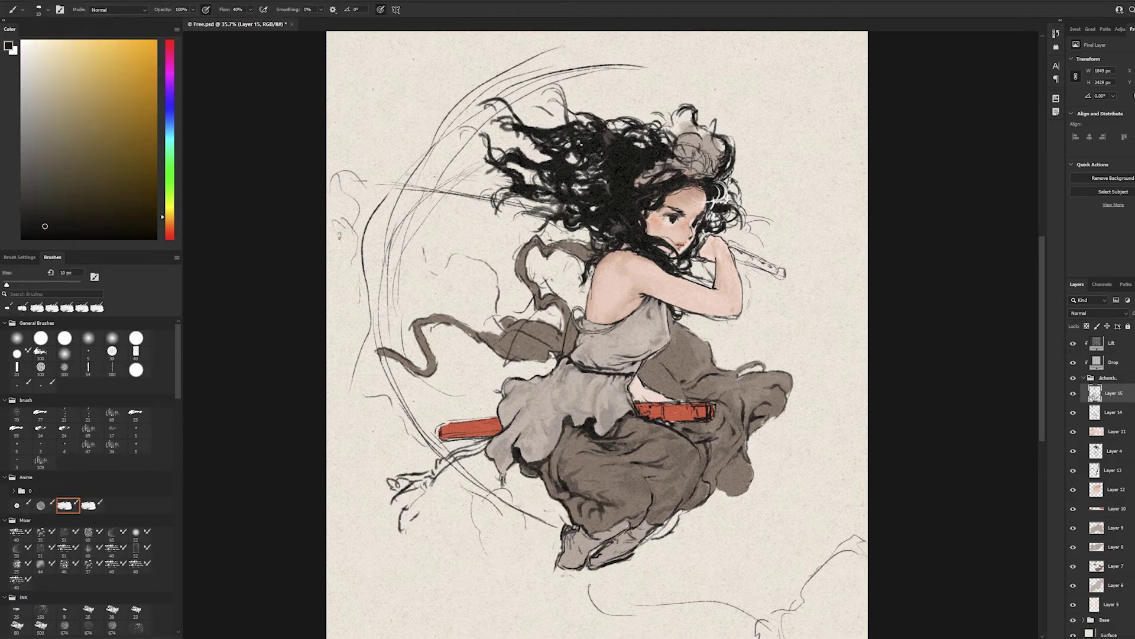
{"action": "left_click", "coordinate": [670, 357], "text": "alt"}
{"action": "key", "text": "period"}
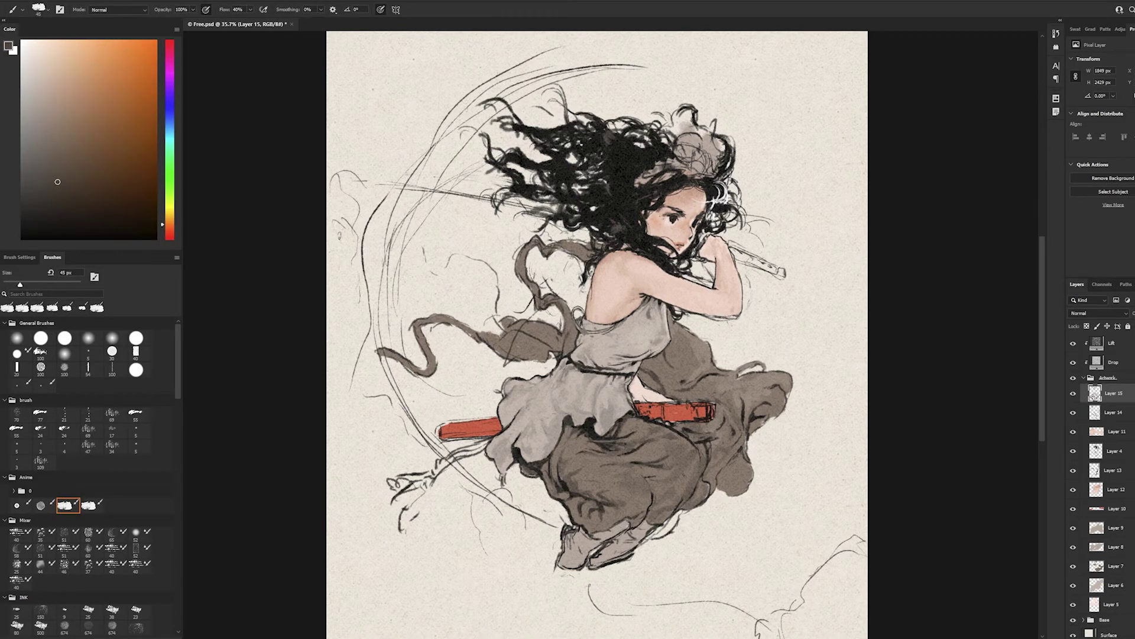
{"action": "key", "text": "bracketleft"}
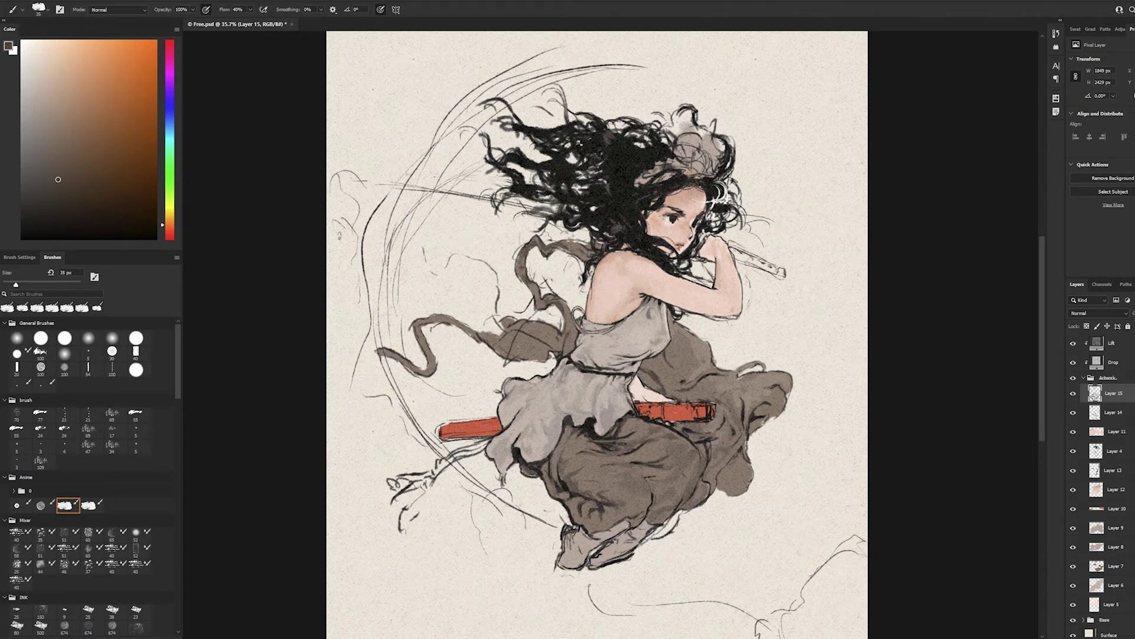
{"action": "key", "text": "bracketright"}
{"action": "key", "text": "d"}
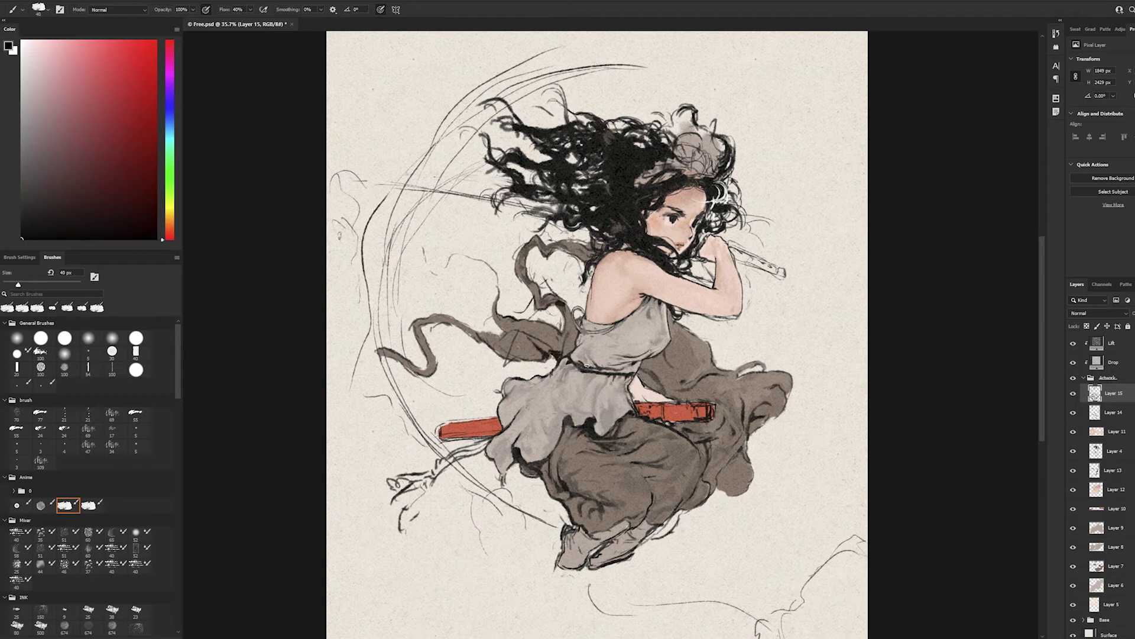
{"action": "key", "text": "bracketright"}
{"action": "key", "text": "bracketright"}
{"action": "left_click", "coordinate": [767, 405], "text": "alt"}
{"action": "key", "text": "bracketright"}
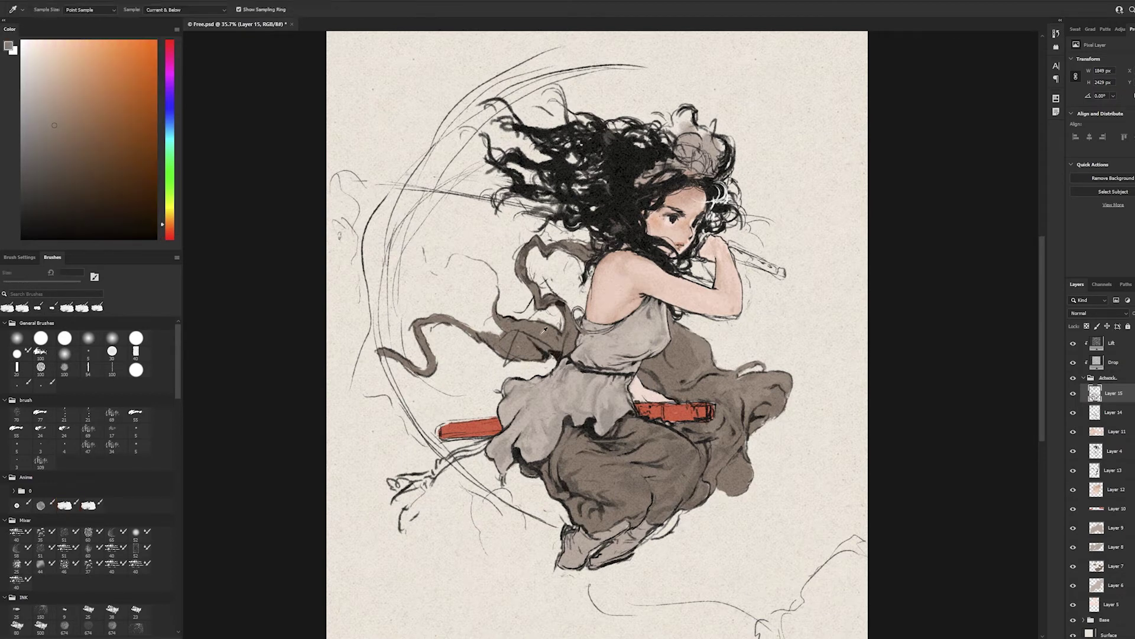
{"action": "left_click", "coordinate": [577, 436], "text": "alt"}
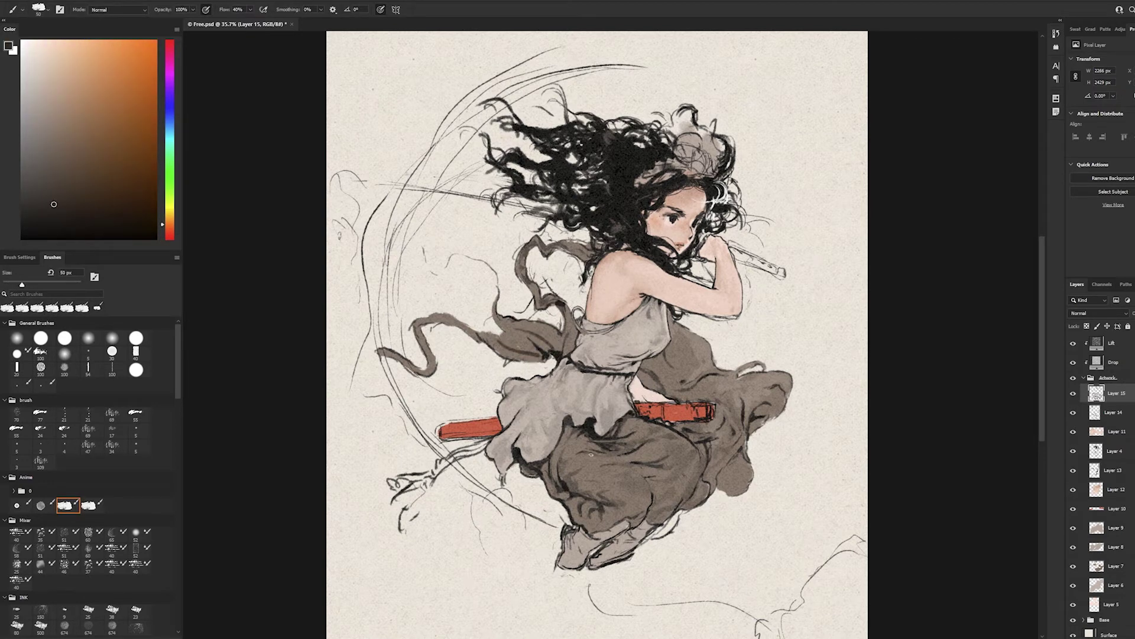
- Paint a lighter grey-brown 50 px stroke over the brown ribbon at the waist
{"action": "key", "text": "e"}
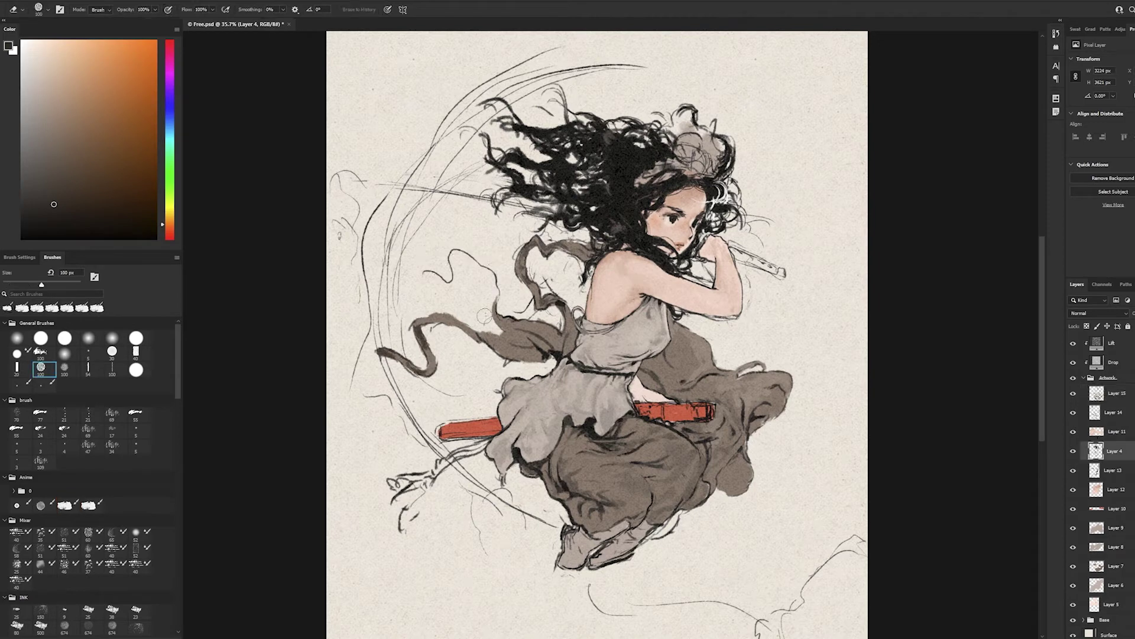
{"action": "key", "text": "alt+bracketright"}
{"action": "key", "text": "alt+bracketright"}
{"action": "key", "text": "alt+bracketright"}
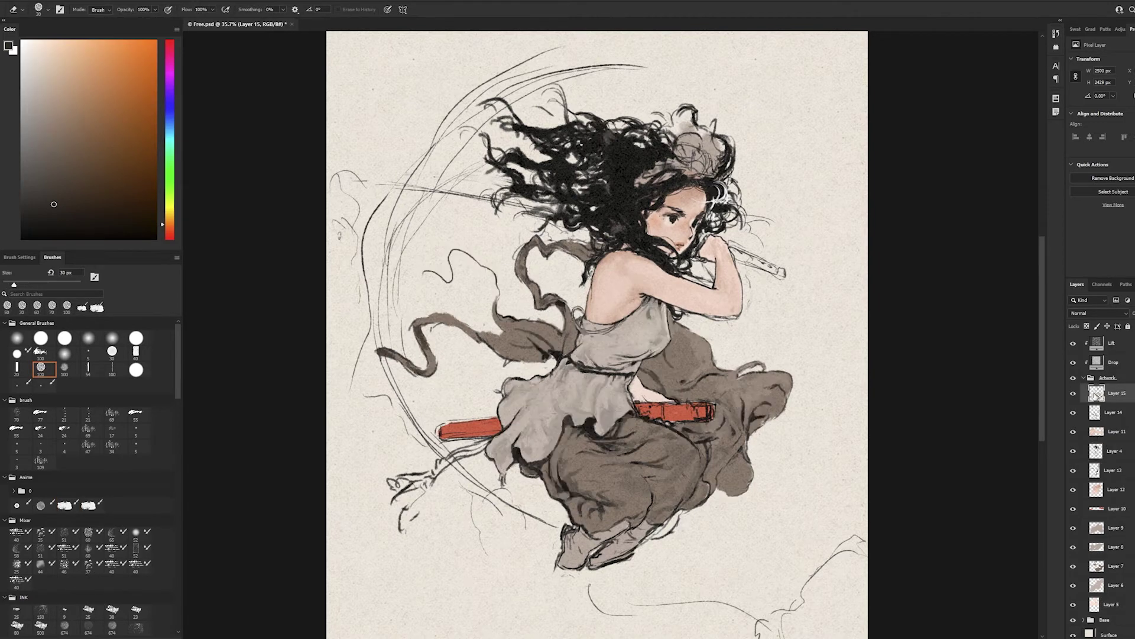
{"action": "key", "text": "b"}
{"action": "left_click", "coordinate": [520, 322], "text": "alt"}
{"action": "key", "text": "bracketleft"}
{"action": "key", "text": "bracketleft"}
{"action": "key", "text": "bracketleft"}
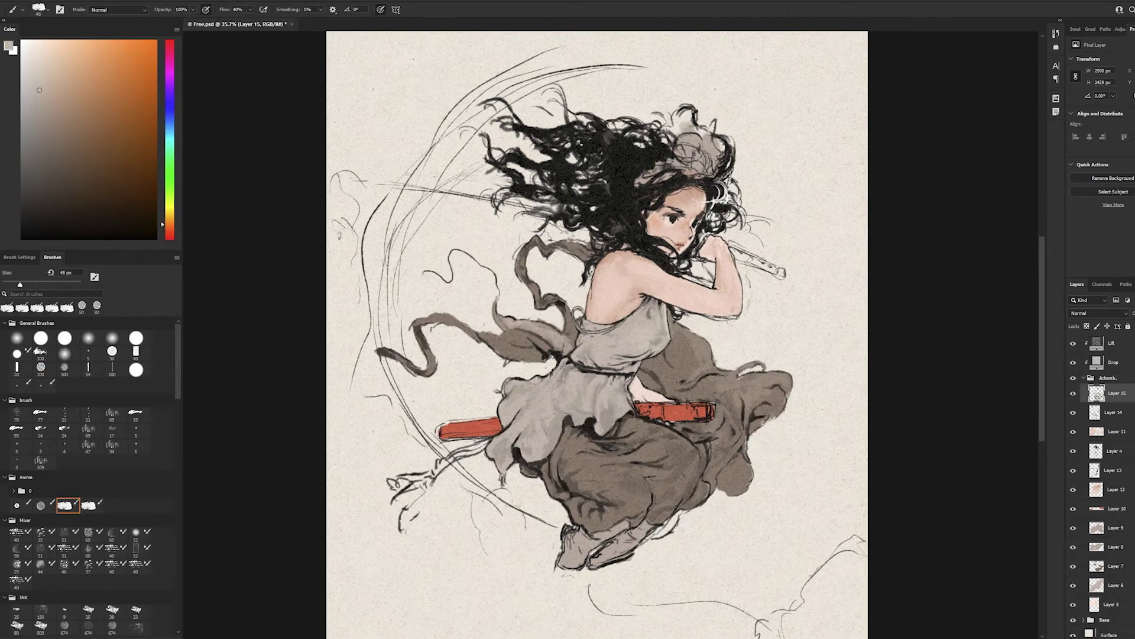
{"action": "left_click", "coordinate": [560, 341], "text": "alt"}
{"action": "left_click_drag", "start_coordinate": [488, 357], "coordinate": [543, 336]}
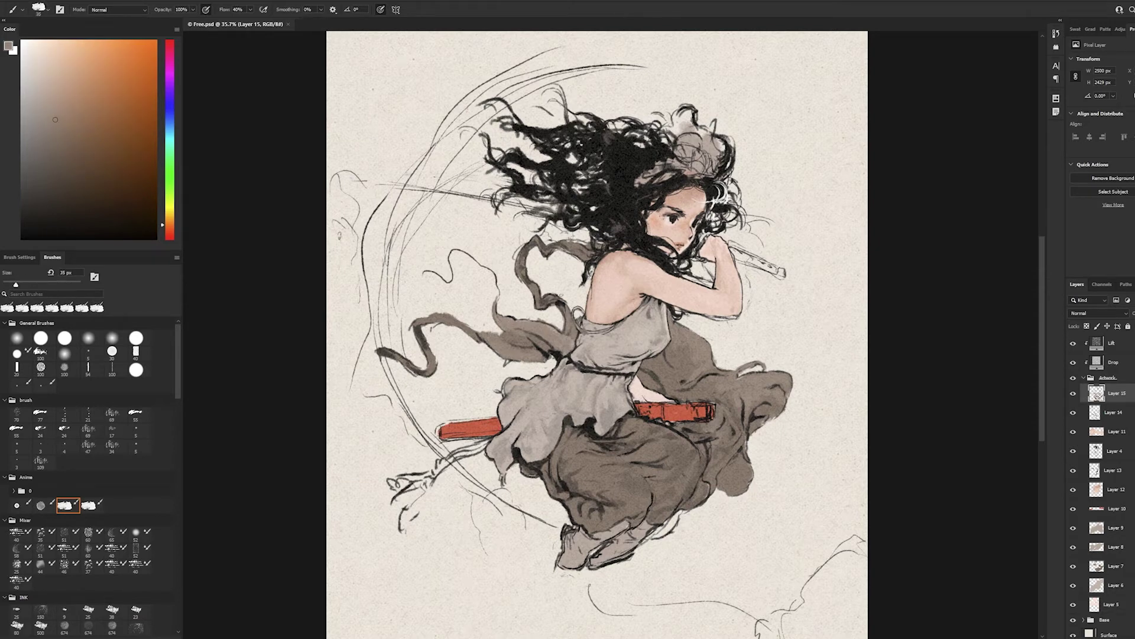
- Sample the skin tone and the skirt's brownish grey, setting the brush back to 50 px
{"action": "key", "text": "alt+bracketleft"}
{"action": "key", "text": "alt+bracketleft"}
{"action": "key", "text": "alt+bracketleft"}
{"action": "key", "text": "e"}
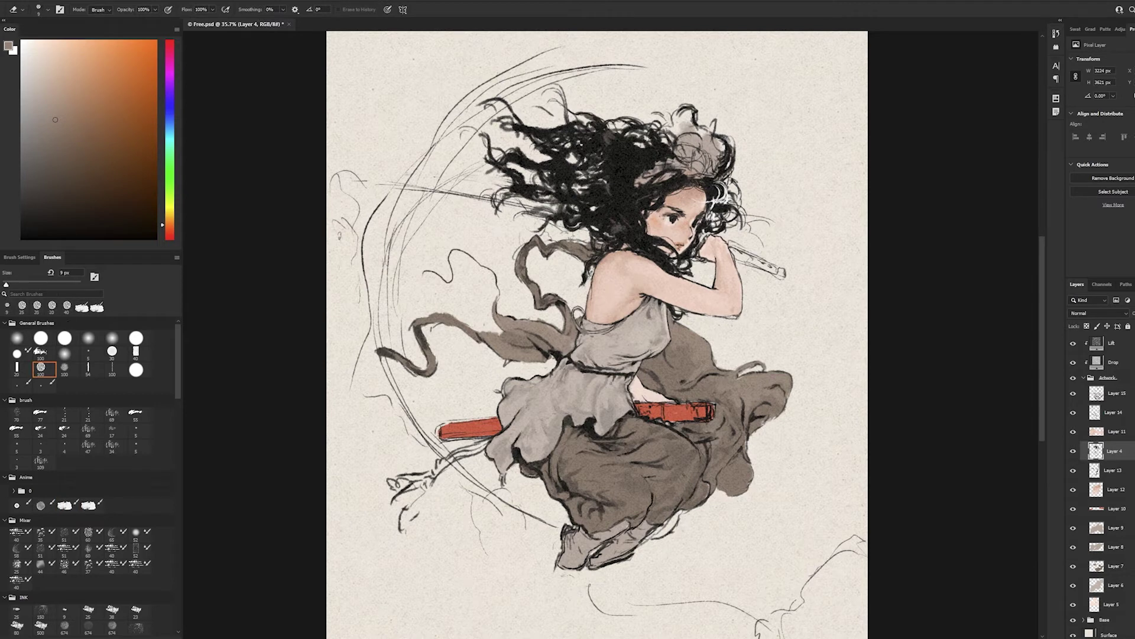
{"action": "key", "text": "alt+bracketright"}
{"action": "key", "text": "alt+bracketright"}
{"action": "key", "text": "alt+bracketright"}
{"action": "key", "text": "b"}
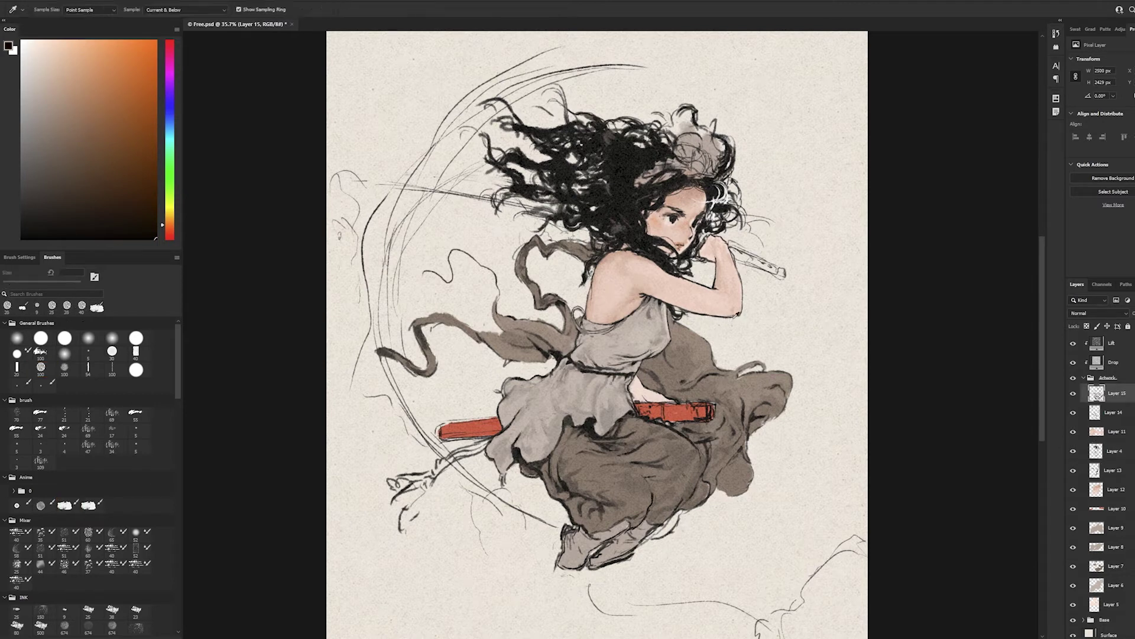
{"action": "left_click", "coordinate": [741, 315], "text": "alt"}
{"action": "key", "text": "bracketleft"}
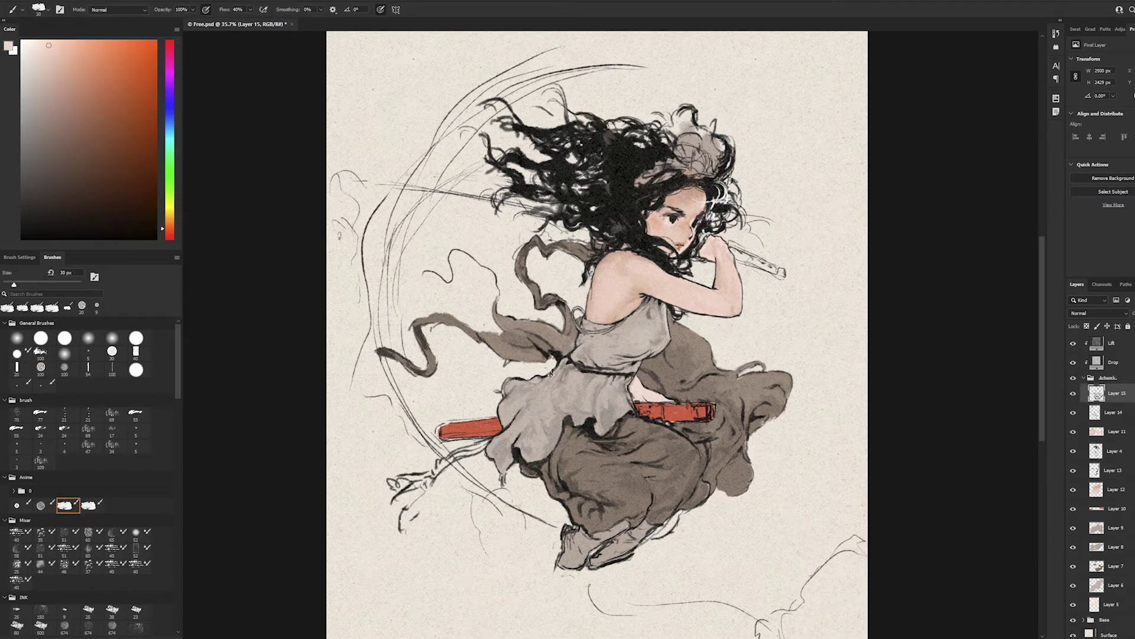
{"action": "left_click", "coordinate": [719, 449], "text": "alt"}
{"action": "key", "text": "bracketright"}
{"action": "key", "text": "bracketright"}
- On a new layer, paint a small stroke near the boot with a 40-45 px brush
{"action": "key", "text": "ctrl+shift+alt+n"}
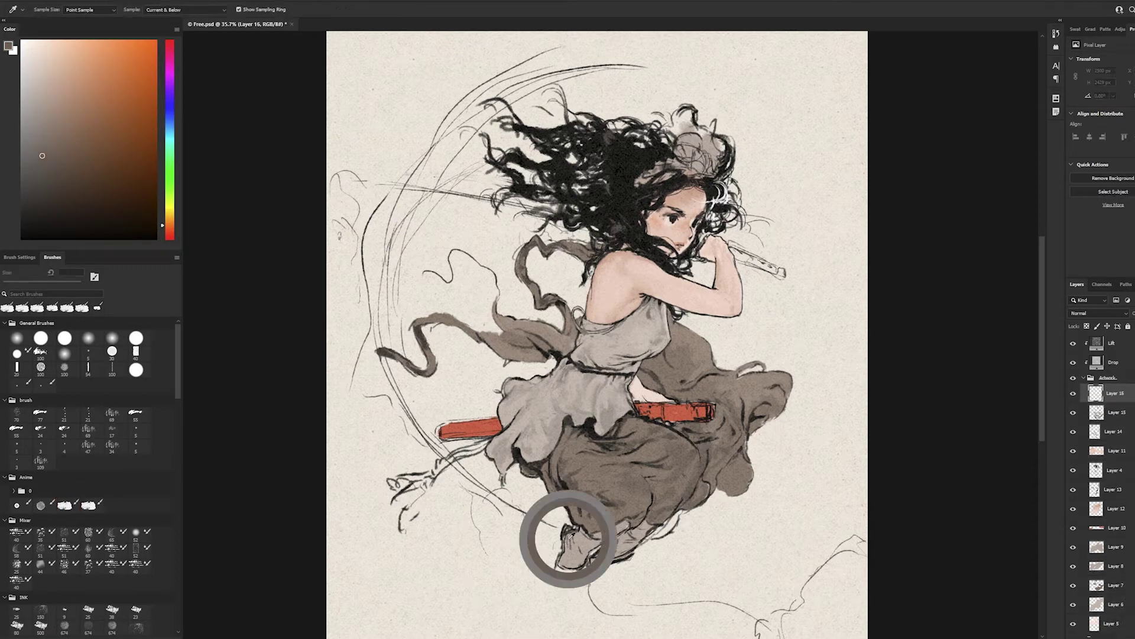
{"action": "left_click", "coordinate": [567, 539], "text": "alt"}
{"action": "mouse_move", "coordinate": [565, 535]}
{"action": "left_mouse_down"}
{"action": "mouse_move", "coordinate": [606, 538]}
{"action": "mouse_move", "coordinate": [621, 553]}
{"action": "left_mouse_up"}
{"action": "left_click", "coordinate": [569, 539], "text": "alt"}
{"action": "key", "text": "bracketleft"}
{"action": "key", "text": "bracketright"}
{"action": "left_click", "coordinate": [578, 561], "text": "alt"}
{"action": "key", "text": "bracketright"}
{"action": "left_click", "coordinate": [573, 559], "text": "alt"}
- Paint near-black ink strokes along the dress hem and beside the dress
{"action": "key", "text": "e"}
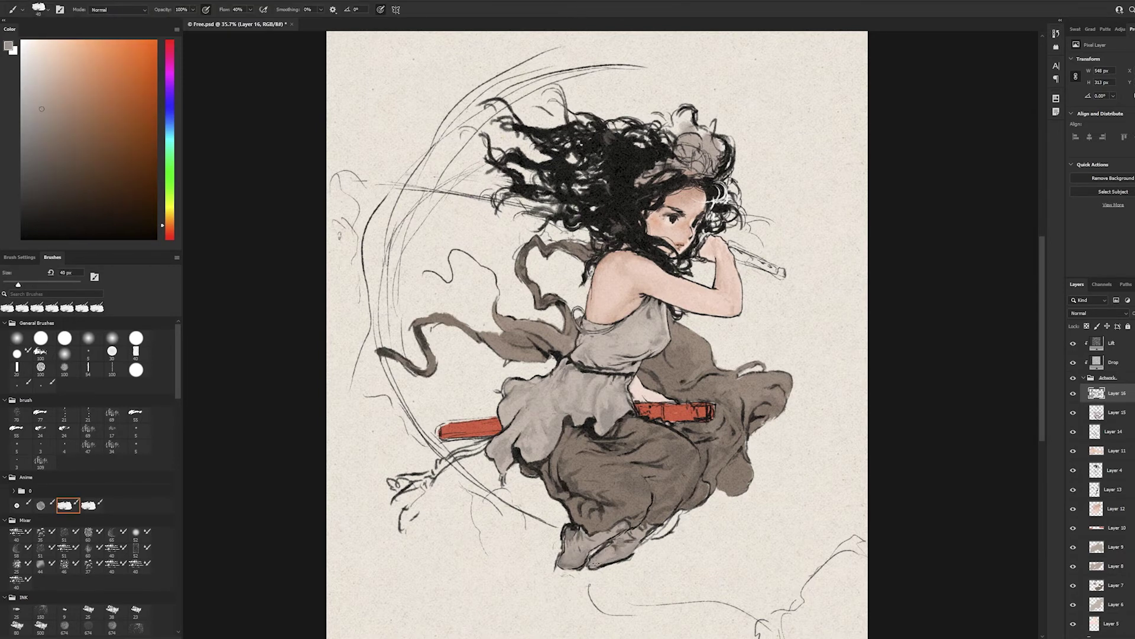
{"action": "left_click", "coordinate": [680, 513], "text": "ctrl"}
{"action": "key", "text": "b"}
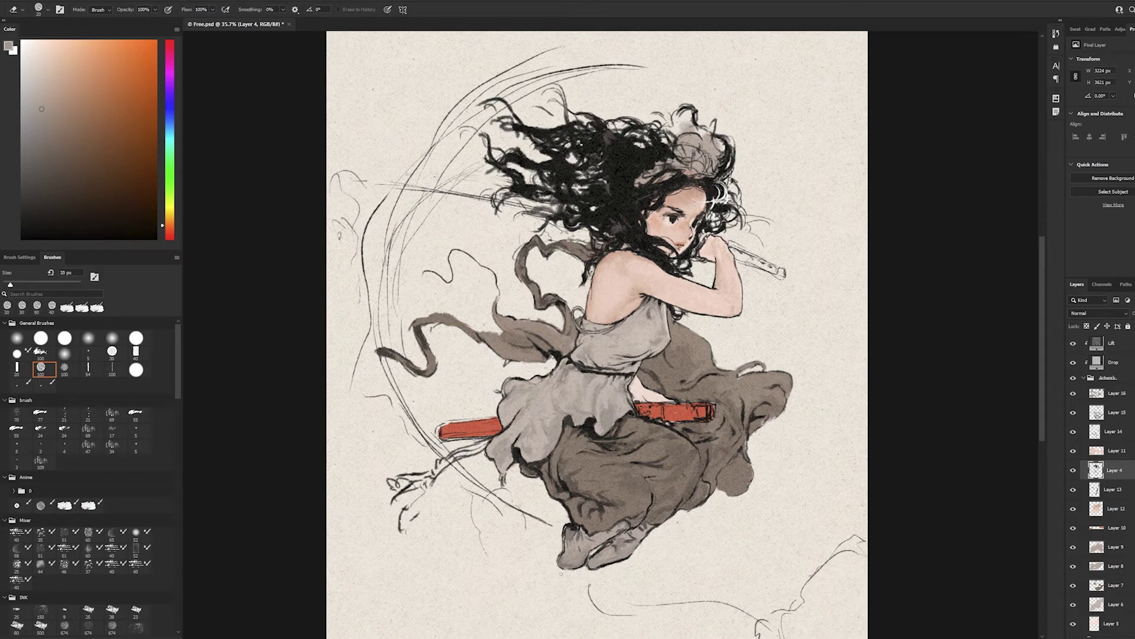
{"action": "left_click", "coordinate": [572, 537], "text": "ctrl"}
{"action": "left_click", "coordinate": [627, 521], "text": "alt"}
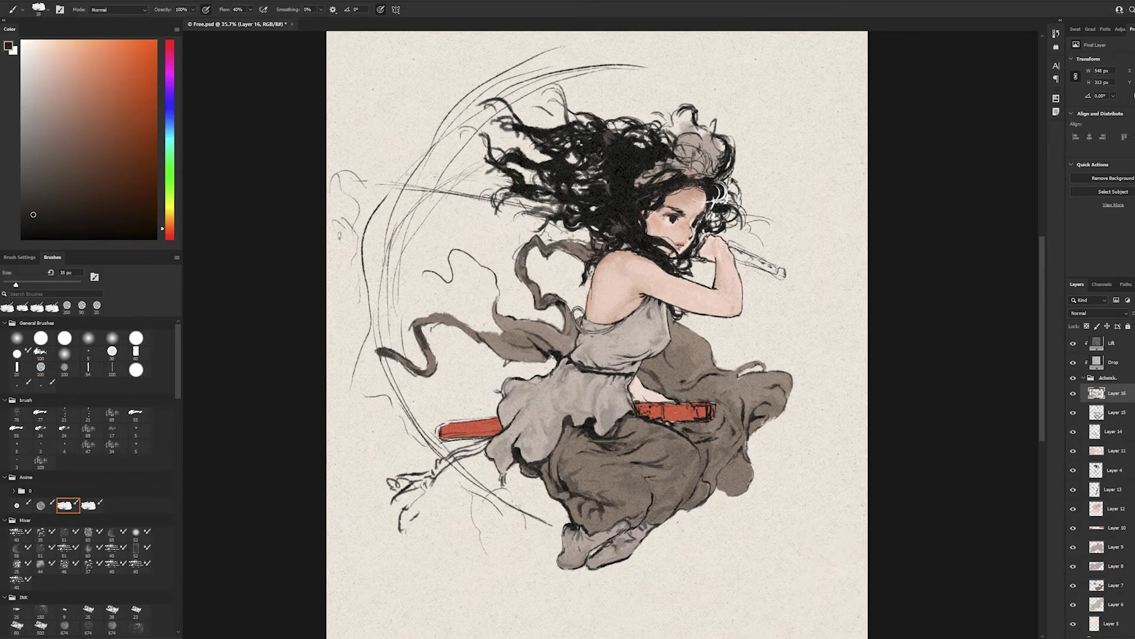
{"action": "left_click_drag", "start_coordinate": [598, 544], "coordinate": [648, 509]}
{"action": "left_click_drag", "start_coordinate": [707, 468], "coordinate": [688, 501]}
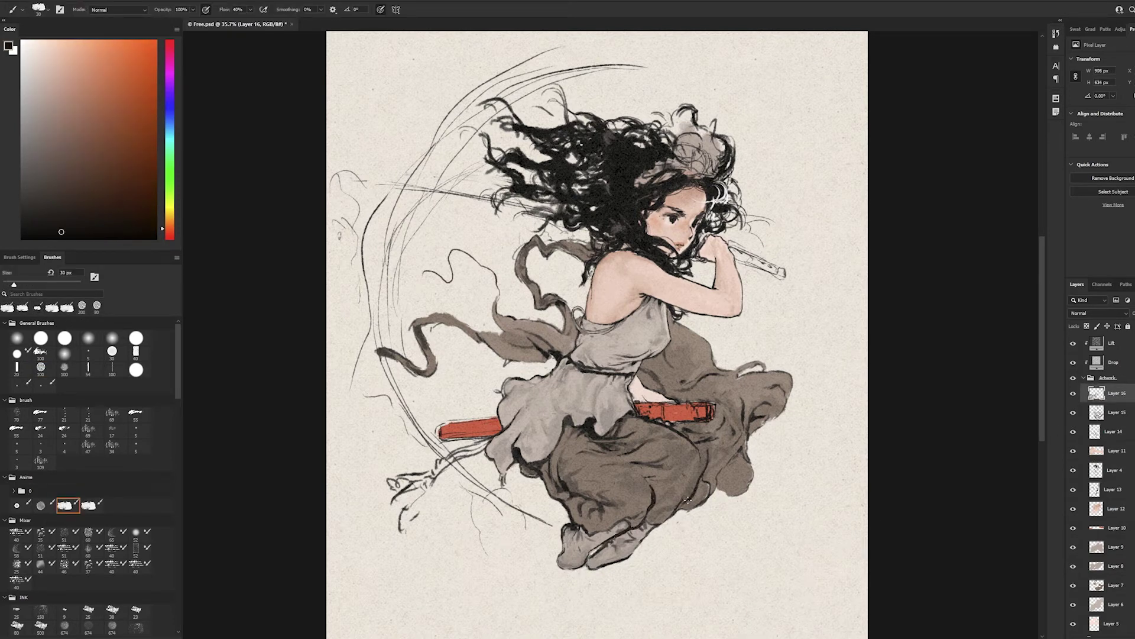
- On Layer 13, erase leftover sketch lines near the hem, left edge and skirt
{"action": "left_click", "coordinate": [1113, 489]}
{"action": "key", "text": "e"}
{"action": "left_click", "coordinate": [1073, 489]}
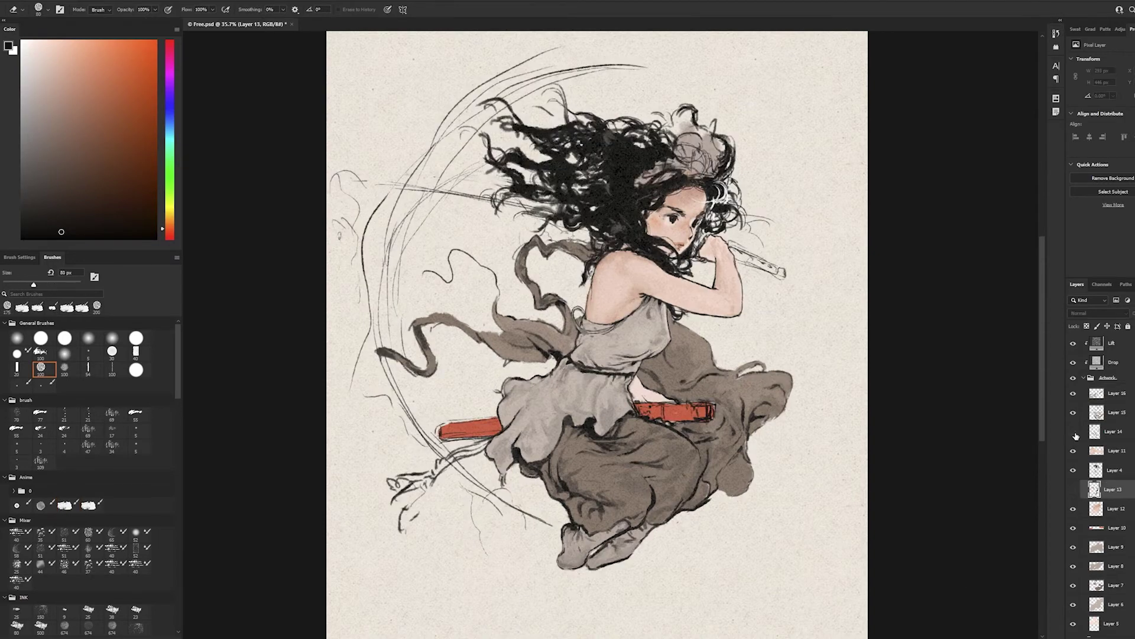
{"action": "left_click", "coordinate": [1073, 489]}
{"action": "key", "text": "ctrl+e"}
{"action": "left_click_drag", "start_coordinate": [554, 530], "coordinate": [475, 486]}
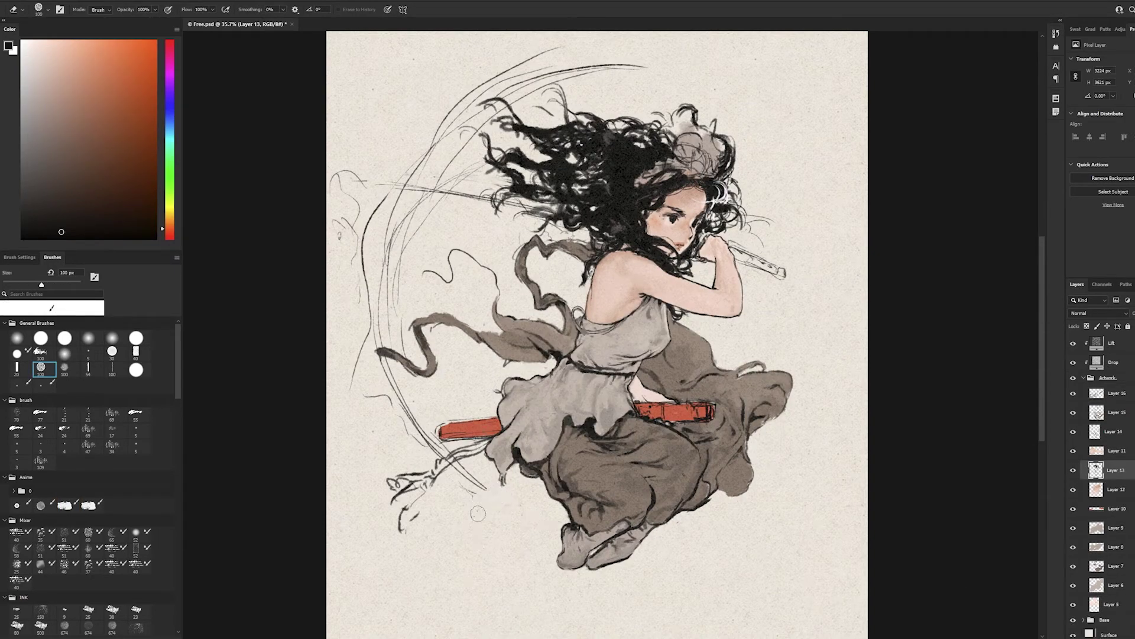
{"action": "key", "text": "b"}
{"action": "left_click_drag", "start_coordinate": [350, 194], "coordinate": [355, 263]}
{"action": "left_click_drag", "start_coordinate": [455, 345], "coordinate": [480, 371]}
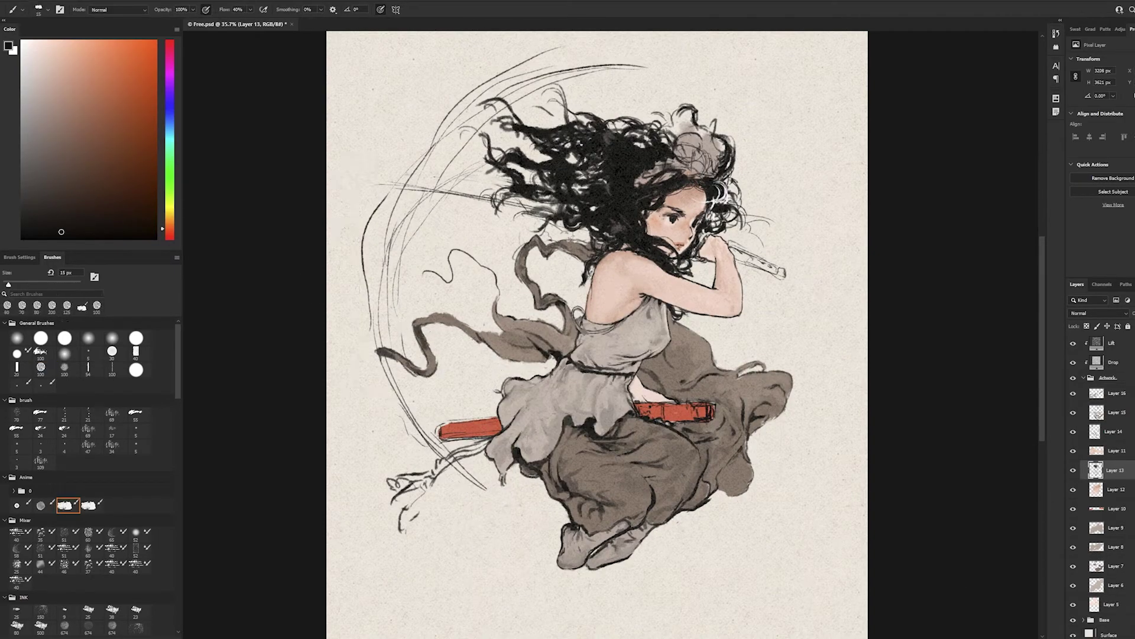
- Back on Layer 16, sample grey-browns from the dress and a pinkish skin tone at 25 px
{"action": "left_click", "coordinate": [1112, 393]}
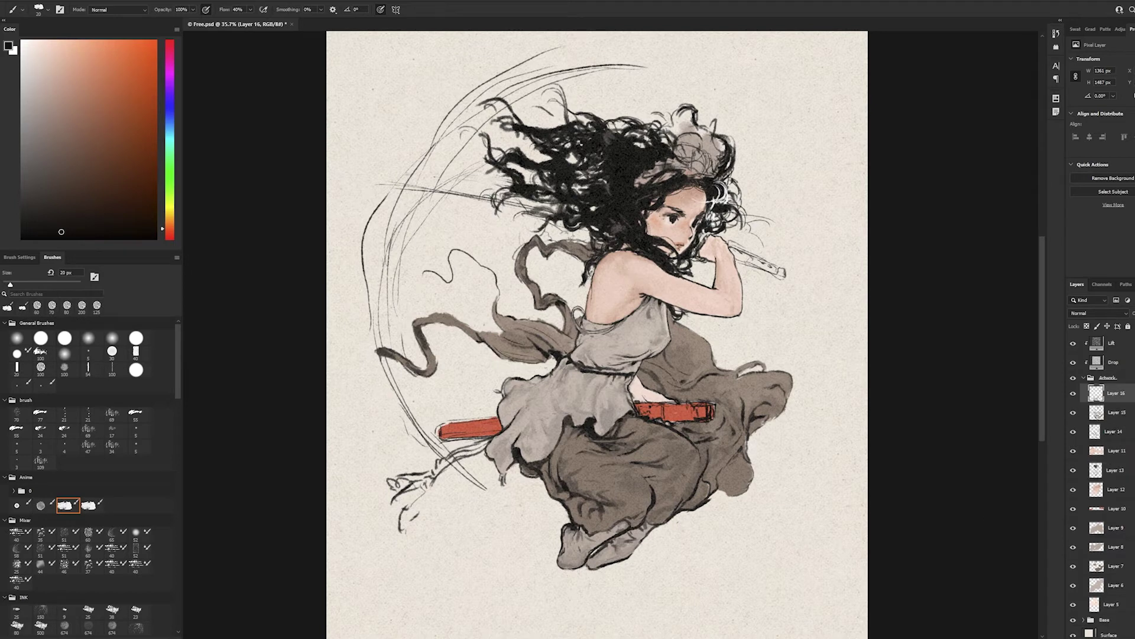
{"action": "key", "text": "bracketright"}
{"action": "key", "text": "bracketright"}
{"action": "key", "text": "bracketright"}
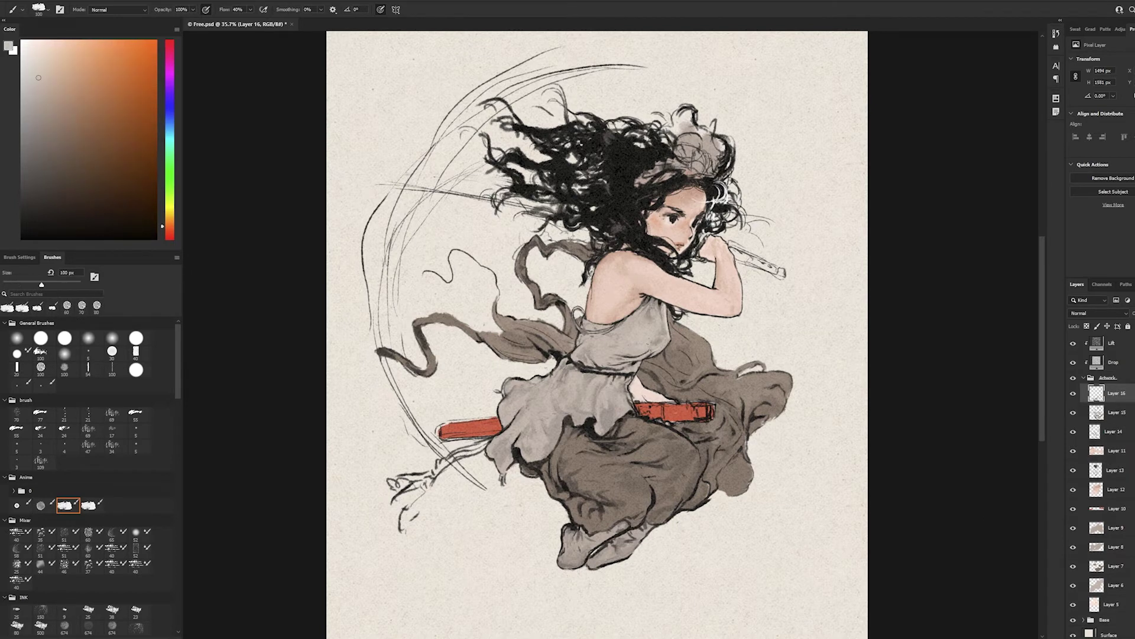
{"action": "left_click", "coordinate": [572, 473], "text": "alt"}
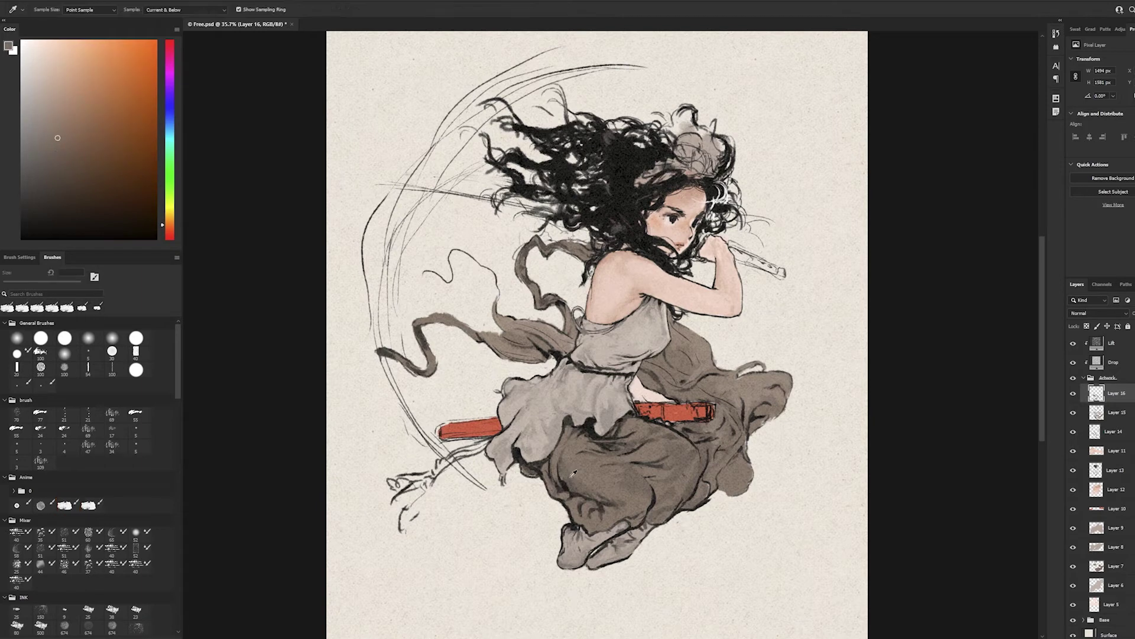
{"action": "left_click", "coordinate": [649, 494], "text": "alt"}
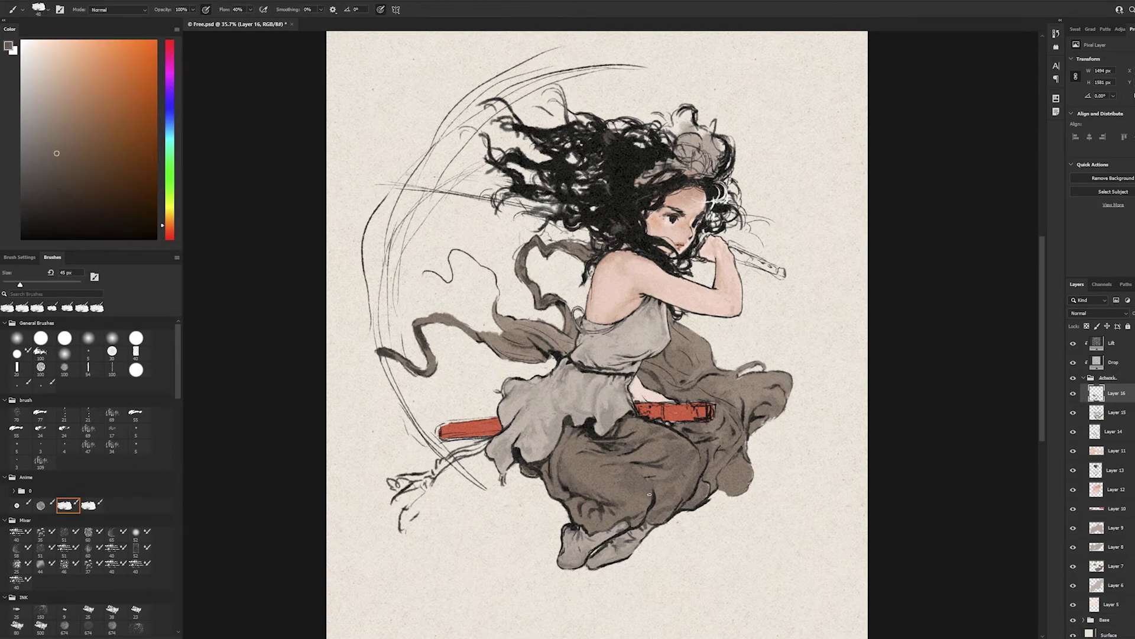
{"action": "left_click", "coordinate": [751, 390], "text": "alt"}
{"action": "key", "text": "bracketleft"}
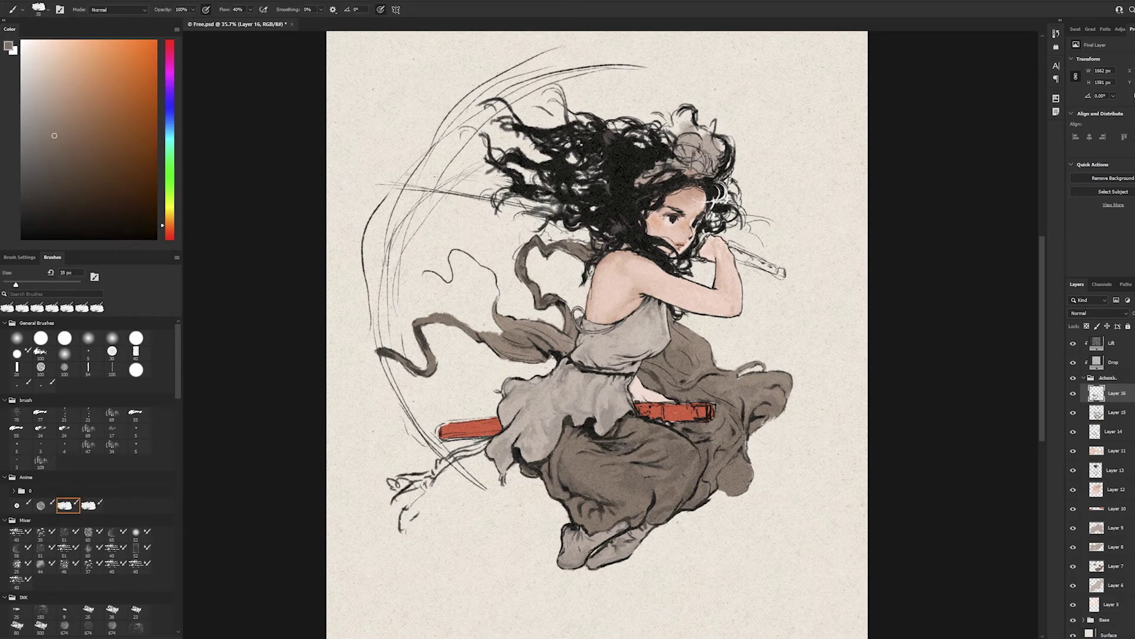
{"action": "left_click", "coordinate": [713, 241], "text": "alt"}
{"action": "key", "text": "bracketright"}
- Return to the brush and add a new layer above Layer 16
{"action": "left_click", "coordinate": [516, 217], "text": "alt"}
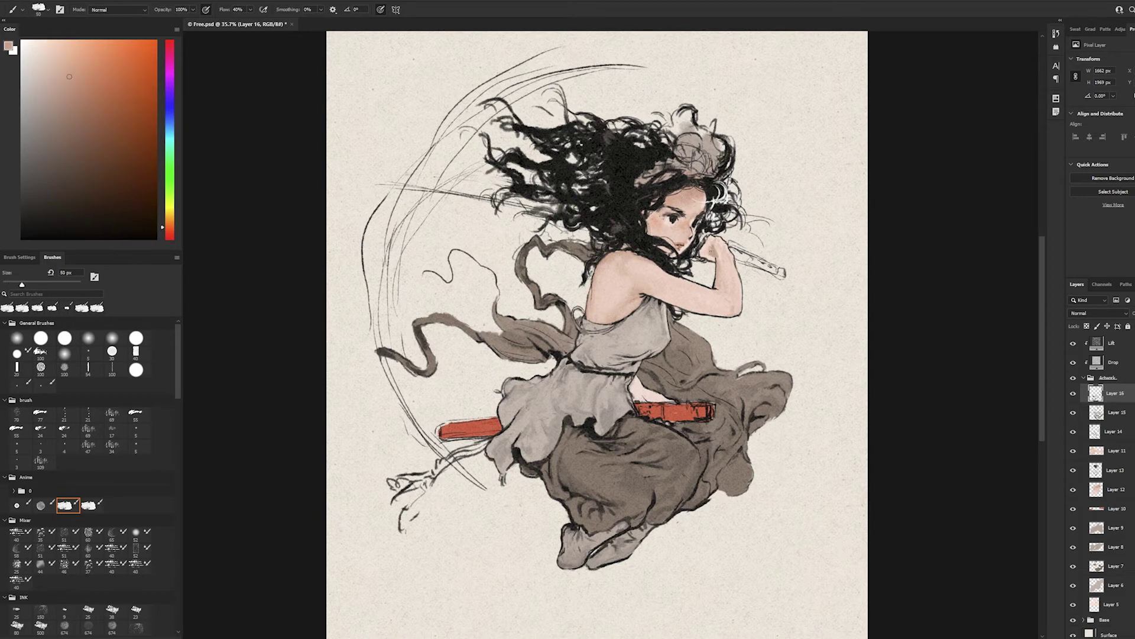
{"action": "key", "text": "e"}
{"action": "left_click", "coordinate": [516, 217], "text": "ctrl"}
{"action": "key", "text": "b"}
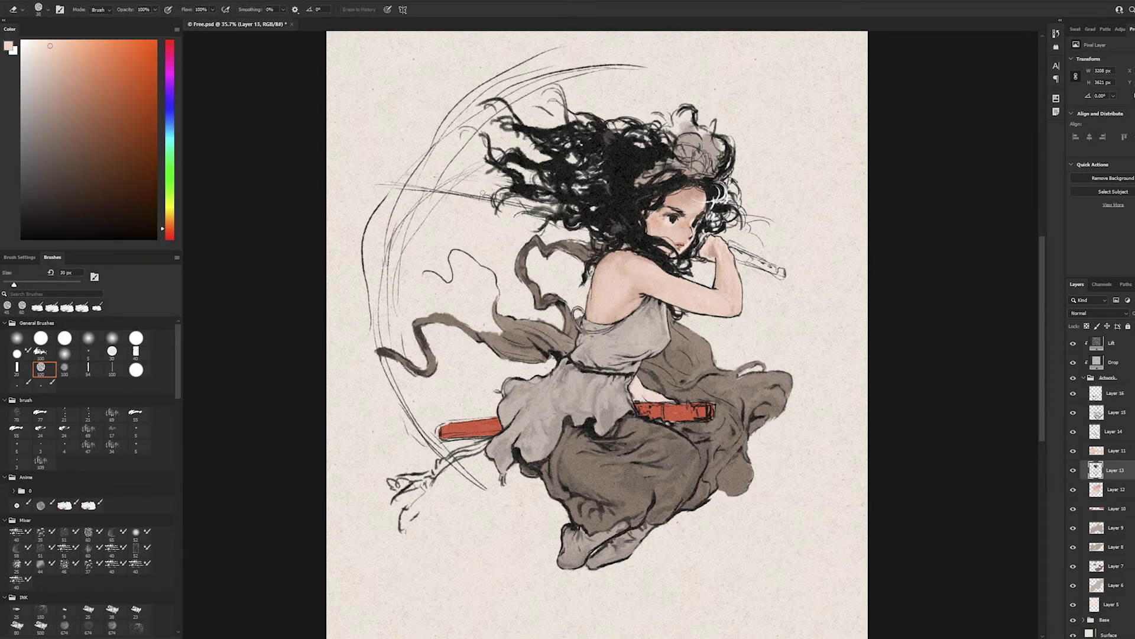
{"action": "key", "text": "ctrl+shift+alt+n"}
- Paint dark black strands into the girl's hair with a smaller brush
{"action": "key", "text": "d"}
{"action": "key", "text": "bracketleft"}
{"action": "left_click_drag", "start_coordinate": [692, 136], "coordinate": [718, 162]}
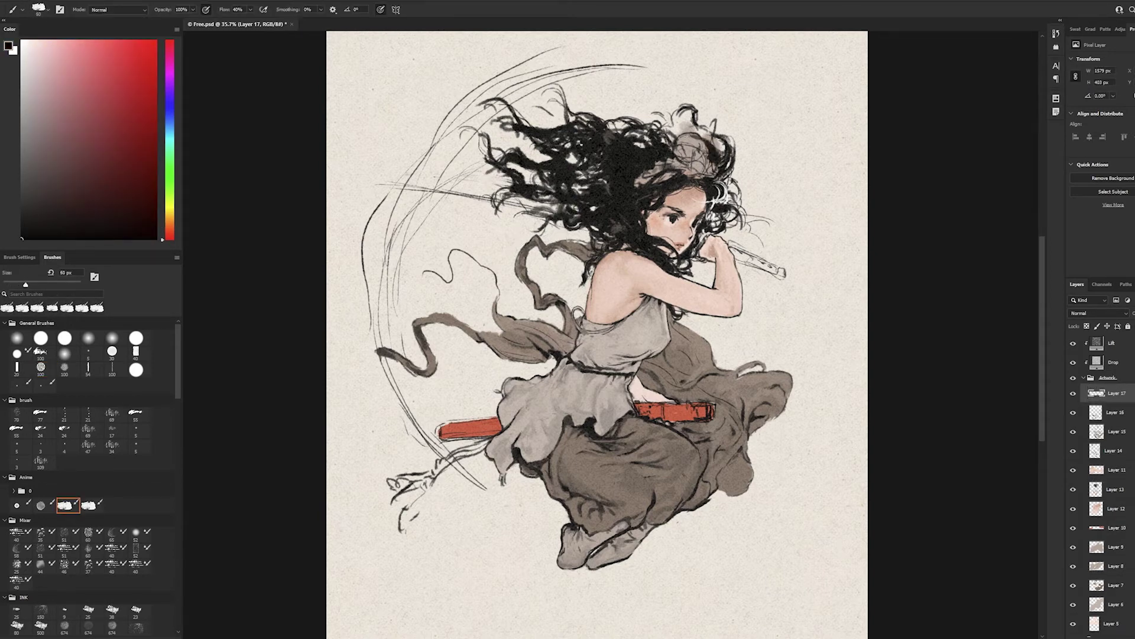
{"action": "left_click", "coordinate": [710, 142], "text": "ctrl"}
{"action": "mouse_move", "coordinate": [688, 121]}
{"action": "left_mouse_down"}
{"action": "mouse_move", "coordinate": [721, 131]}
{"action": "mouse_move", "coordinate": [733, 201]}
{"action": "left_mouse_up"}
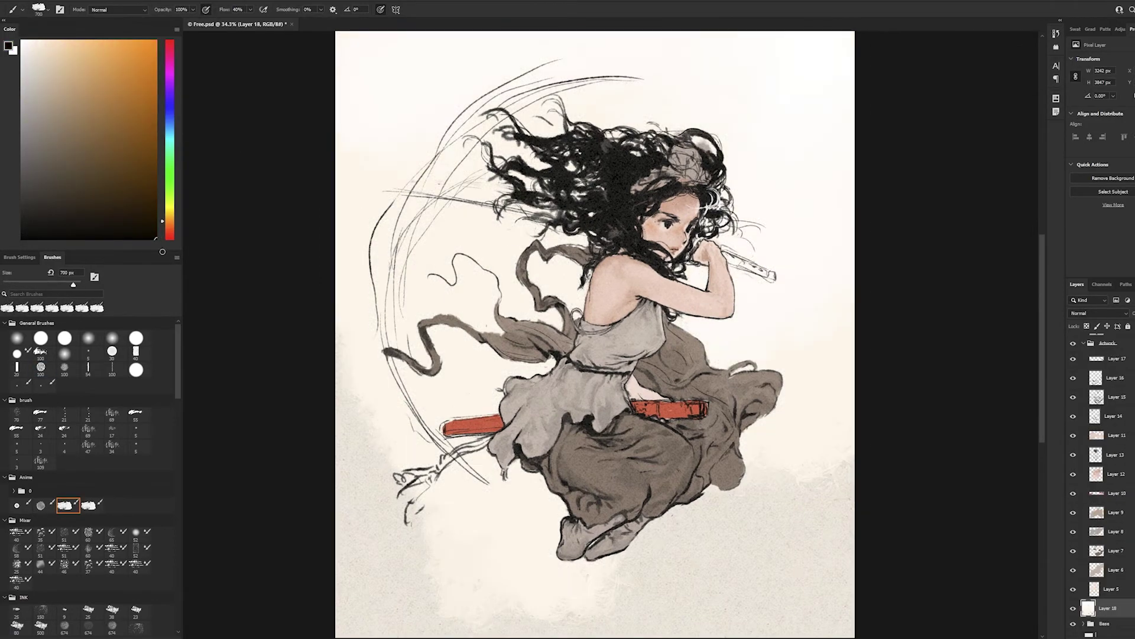
- Paint a black ink arc around the girl, tint it cool grey with Hue/Saturation, and merge
{"action": "mouse_move", "coordinate": [423, 192]}
{"action": "left_mouse_down"}
{"action": "mouse_move", "coordinate": [413, 210]}
{"action": "mouse_move", "coordinate": [464, 461]}
{"action": "mouse_move", "coordinate": [496, 485]}
{"action": "left_mouse_up"}
{"action": "key", "text": "bracketleft"}
{"action": "key", "text": "bracketleft"}
{"action": "left_click_drag", "start_coordinate": [440, 171], "coordinate": [627, 90]}
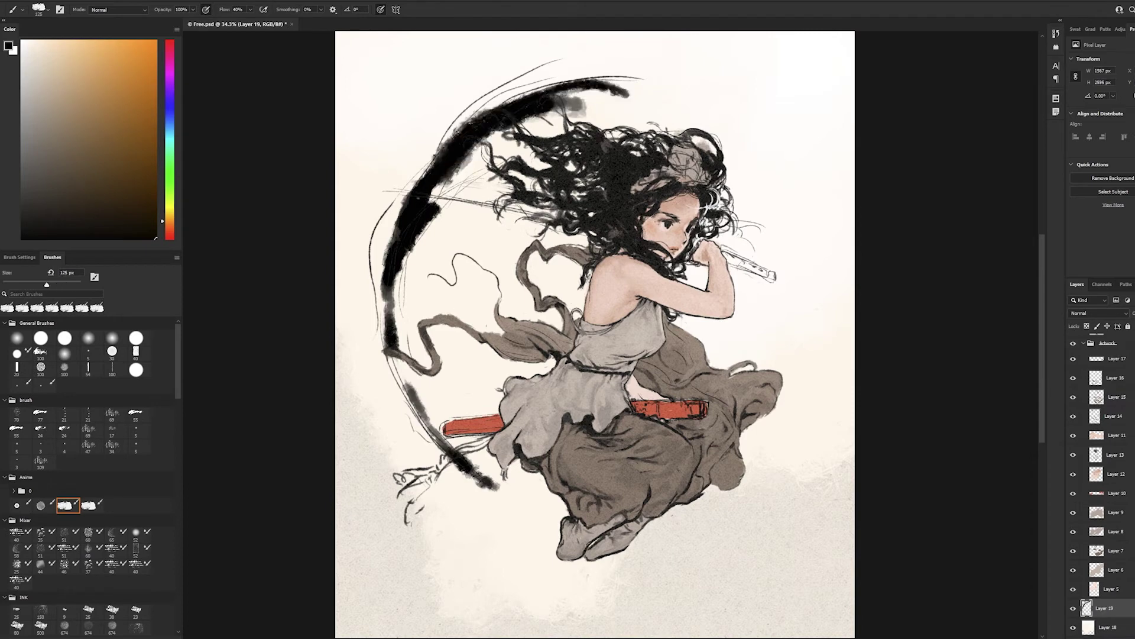
{"action": "key", "text": "ctrl+u"}
{"action": "mouse_move", "coordinate": [1088, 94]}
{"action": "left_mouse_down"}
{"action": "mouse_move", "coordinate": [1132, 101]}
{"action": "mouse_move", "coordinate": [973, 192]}
{"action": "left_mouse_up"}
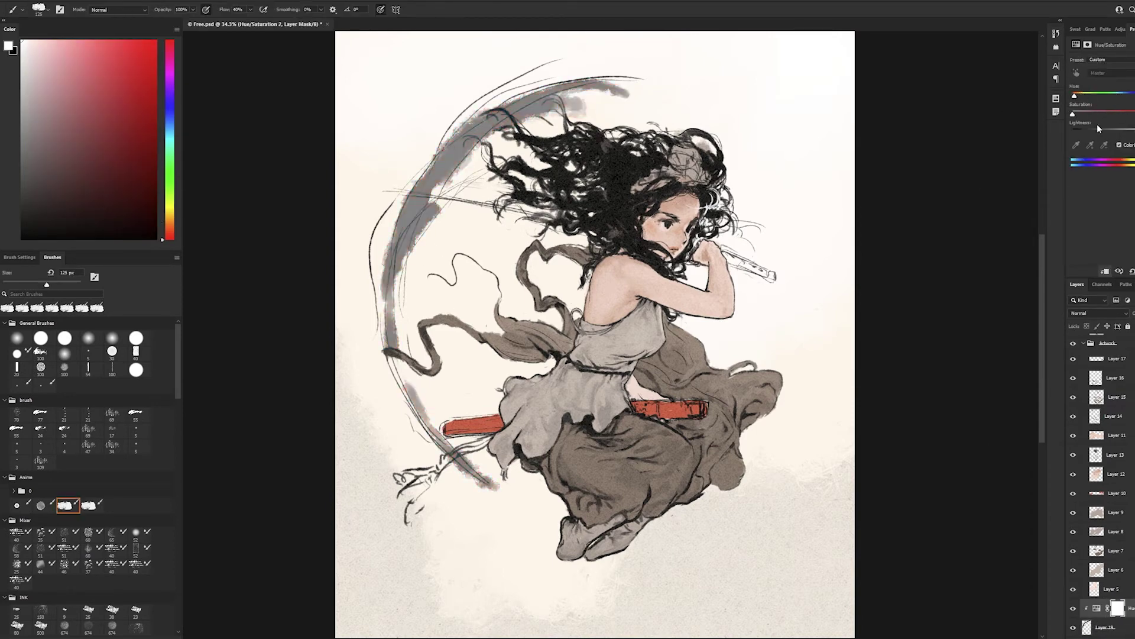
{"action": "left_click", "coordinate": [1088, 632], "text": "shift"}
{"action": "key", "text": "ctrl+e"}
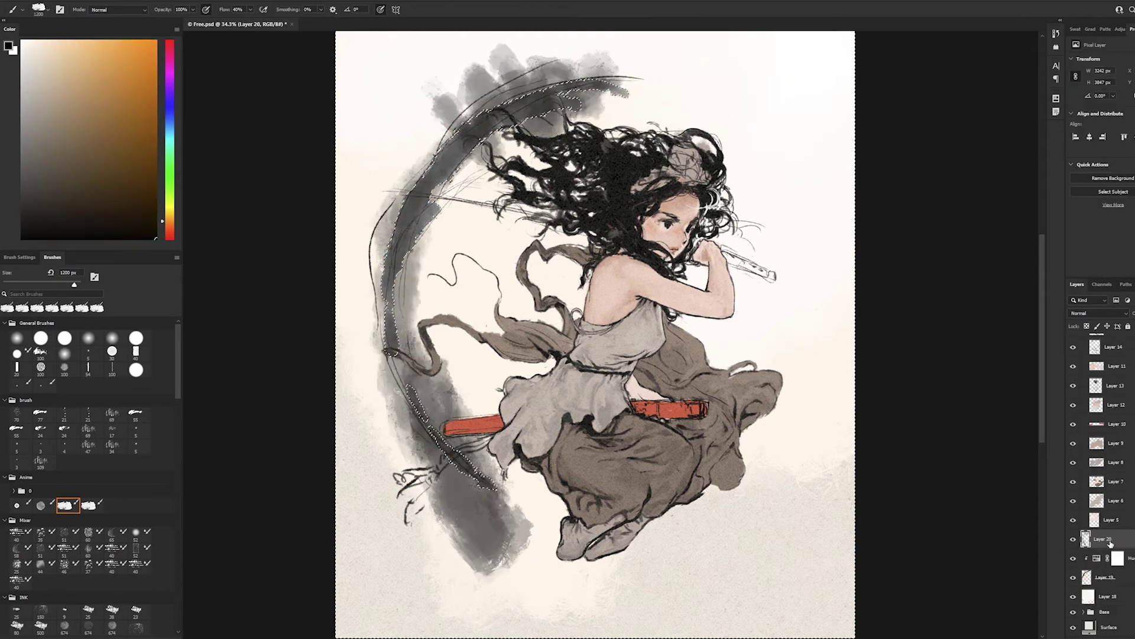
- On a new layer, paint large grey clouds on the left and at lower right
{"action": "key", "text": "ctrl+shift+alt+n"}
{"action": "key", "text": "bracketleft"}
{"action": "key", "text": "bracketleft"}
{"action": "left_click", "coordinate": [32, 123]}
{"action": "left_click_drag", "start_coordinate": [414, 307], "coordinate": [467, 468]}
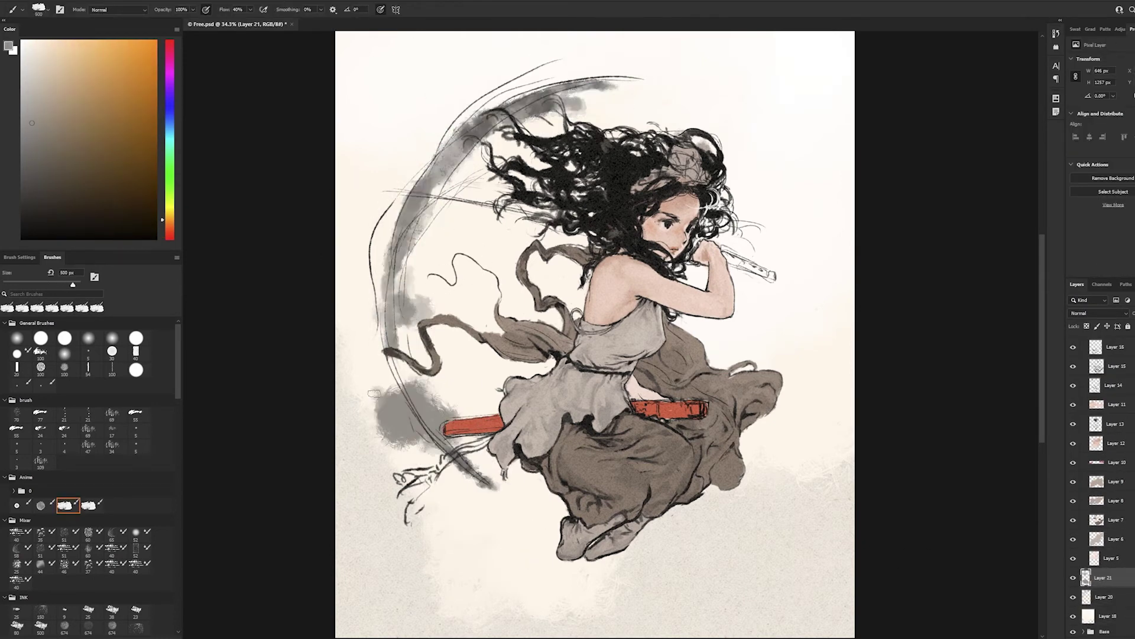
{"action": "left_click_drag", "start_coordinate": [718, 511], "coordinate": [804, 526]}
- Erase the sketch lines on the left and the old sketch arc at upper left
{"action": "key", "text": "e"}
{"action": "mouse_move", "coordinate": [367, 225]}
{"action": "left_mouse_down"}
{"action": "mouse_move", "coordinate": [473, 455]}
{"action": "mouse_move", "coordinate": [408, 509]}
{"action": "left_mouse_up"}
{"action": "key", "text": "bracketleft"}
{"action": "key", "text": "bracketleft"}
{"action": "key", "text": "bracketleft"}
{"action": "left_click_drag", "start_coordinate": [408, 164], "coordinate": [550, 70]}
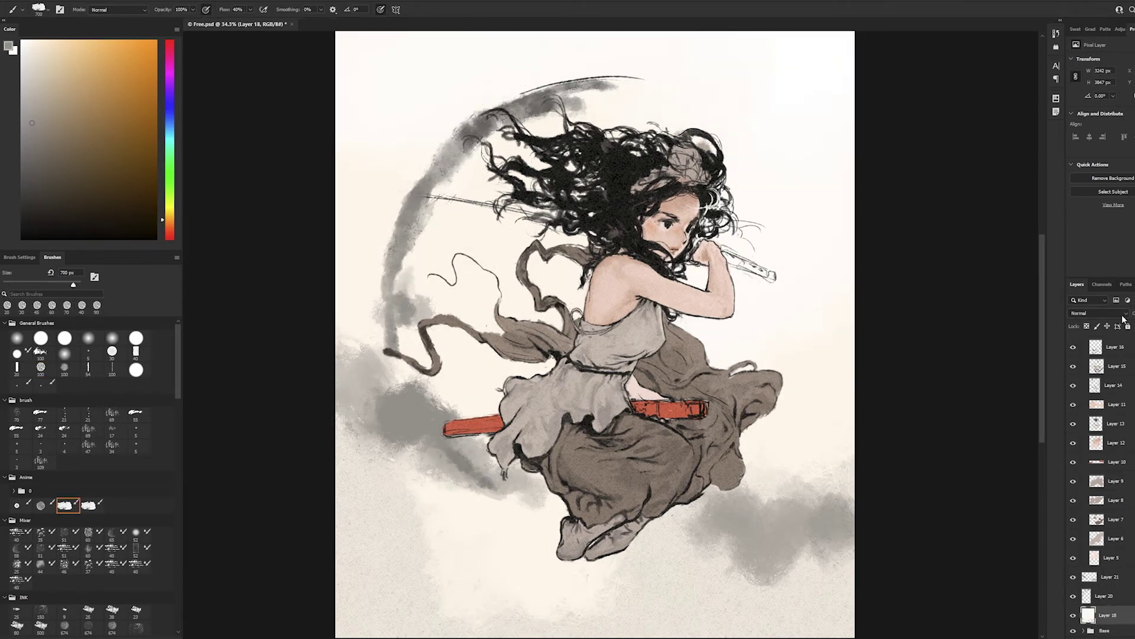
- Ink a dark line along the upper arc, undoing the trial ink blotches
{"action": "left_click_drag", "start_coordinate": [509, 97], "coordinate": [384, 237]}
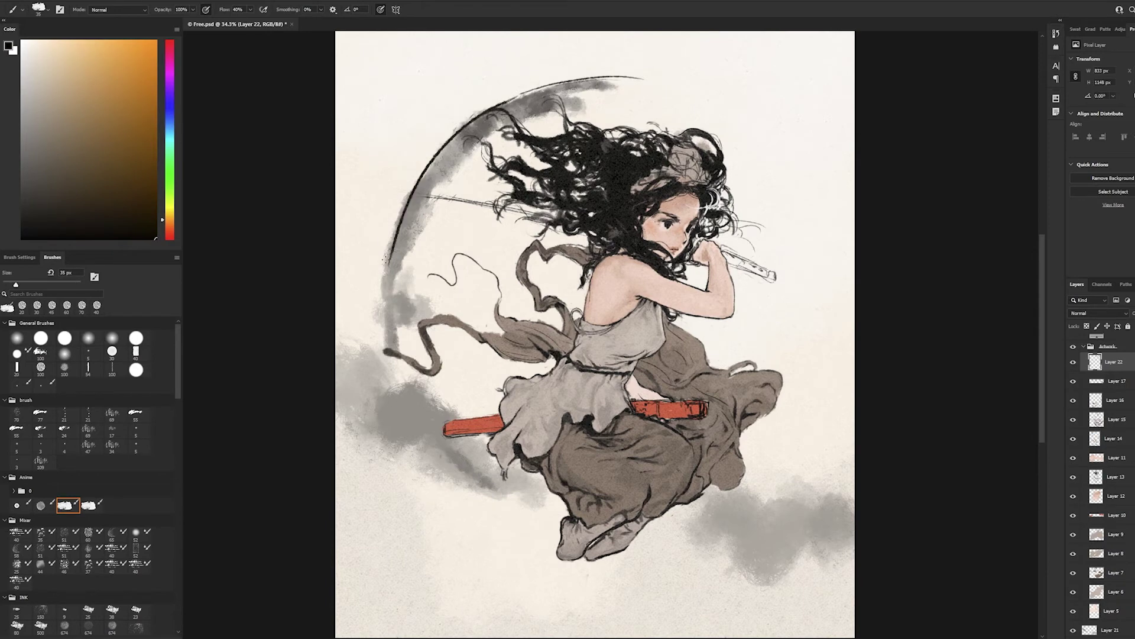
{"action": "key", "text": "bracketright"}
{"action": "key", "text": "bracketright"}
{"action": "key", "text": "bracketright"}
{"action": "left_click_drag", "start_coordinate": [450, 144], "coordinate": [414, 222]}
{"action": "left_click_drag", "start_coordinate": [429, 171], "coordinate": [414, 201]}
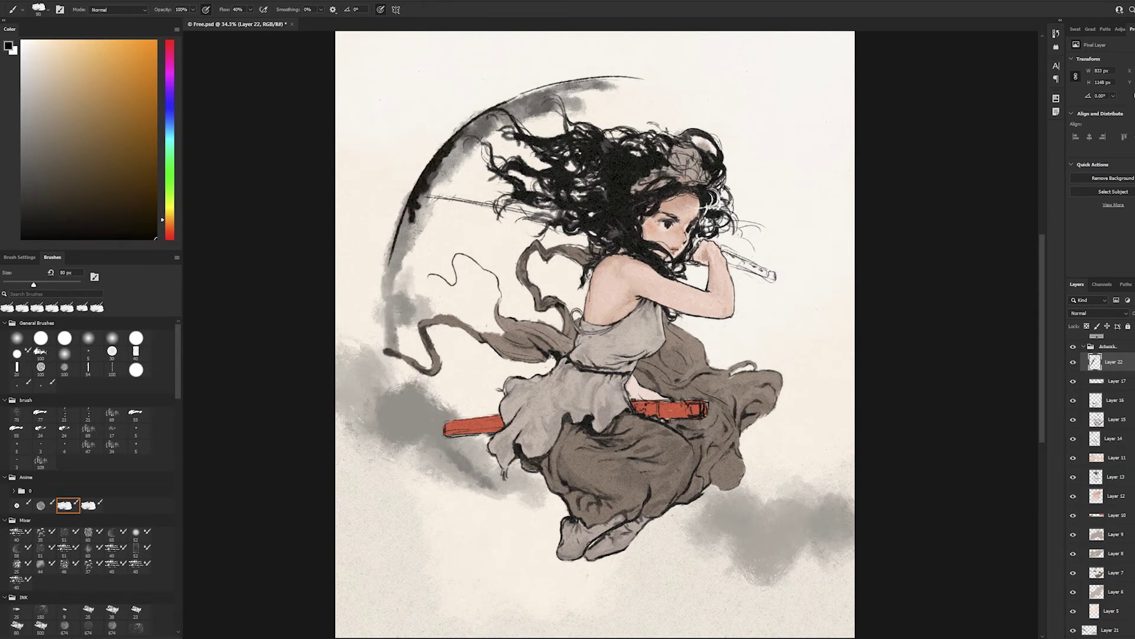
{"action": "key", "text": "bracketleft"}
{"action": "key", "text": "bracketleft"}
{"action": "key", "text": "bracketleft"}
{"action": "key", "text": "ctrl+z"}
- Draw thin flyaway strands and small dark strokes into the hair
{"action": "left_click_drag", "start_coordinate": [511, 119], "coordinate": [447, 92]}
{"action": "left_click_drag", "start_coordinate": [488, 148], "coordinate": [435, 127]}
{"action": "left_click_drag", "start_coordinate": [561, 98], "coordinate": [541, 119]}
{"action": "left_click_drag", "start_coordinate": [559, 128], "coordinate": [528, 141]}
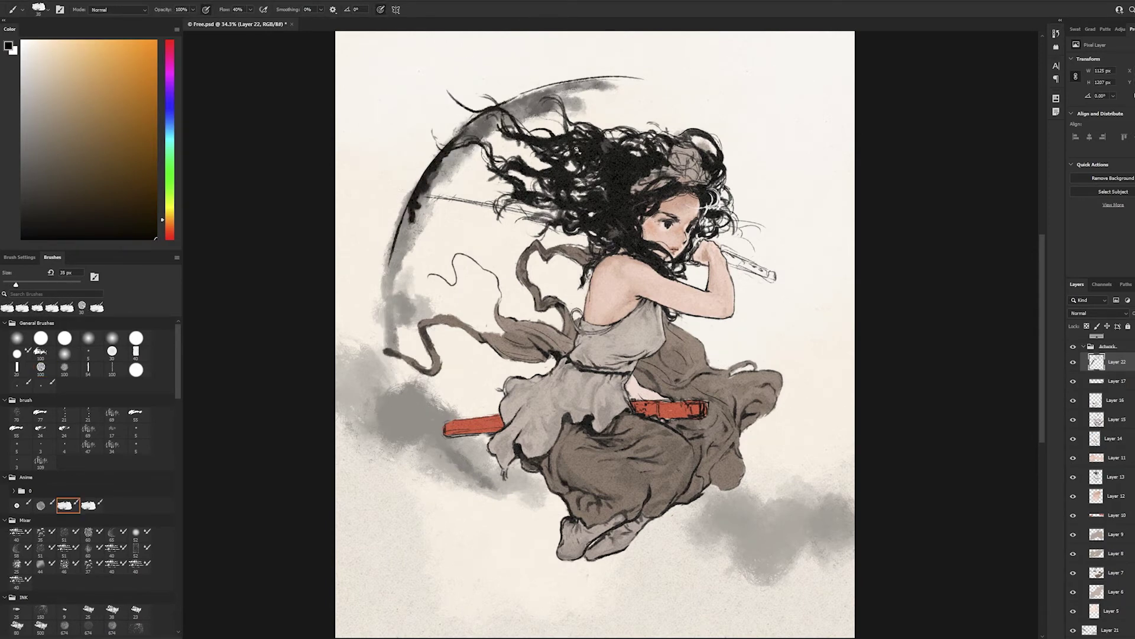
{"action": "left_click_drag", "start_coordinate": [730, 217], "coordinate": [718, 231]}
{"action": "key", "text": "bracketleft"}
- On a new layer, draw thin left-edge strokes and curly outlines on the right cloud
{"action": "left_click", "coordinate": [1112, 629]}
{"action": "key", "text": "ctrl+shift+alt+n"}
{"action": "key", "text": "bracketright"}
{"action": "key", "text": "bracketright"}
{"action": "key", "text": "bracketright"}
{"action": "mouse_move", "coordinate": [390, 376]}
{"action": "left_mouse_down"}
{"action": "mouse_move", "coordinate": [458, 411]}
{"action": "mouse_move", "coordinate": [343, 340]}
{"action": "mouse_move", "coordinate": [337, 364]}
{"action": "mouse_move", "coordinate": [364, 370]}
{"action": "left_mouse_up"}
{"action": "key", "text": "bracketright"}
{"action": "key", "text": "bracketright"}
{"action": "key", "text": "bracketright"}
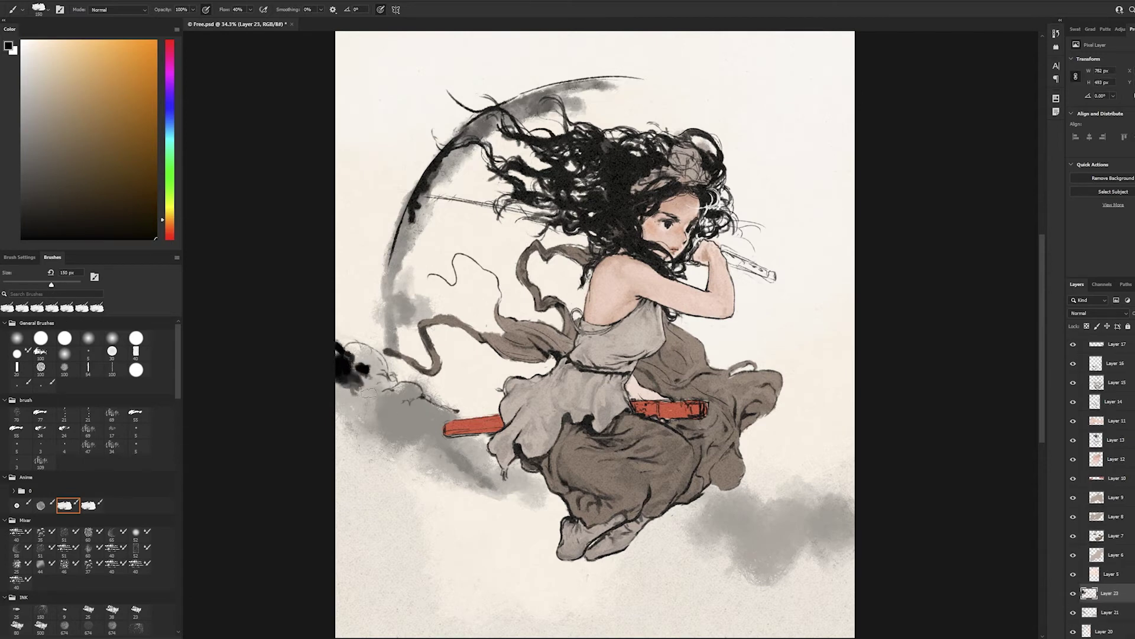
{"action": "left_click_drag", "start_coordinate": [726, 496], "coordinate": [840, 484]}
- Partly erase the left ink blotch and sweep grey wind streaks across the lower left
{"action": "key", "text": "e"}
{"action": "left_click_drag", "start_coordinate": [396, 376], "coordinate": [362, 373]}
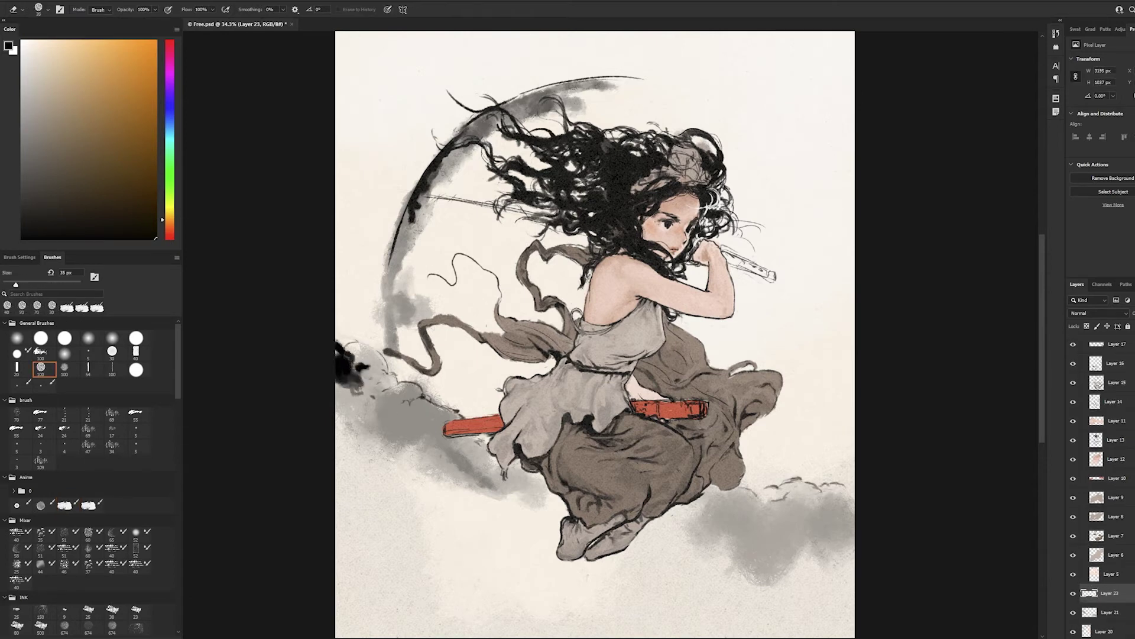
{"action": "key", "text": "b"}
{"action": "left_click_drag", "start_coordinate": [482, 478], "coordinate": [508, 502]}
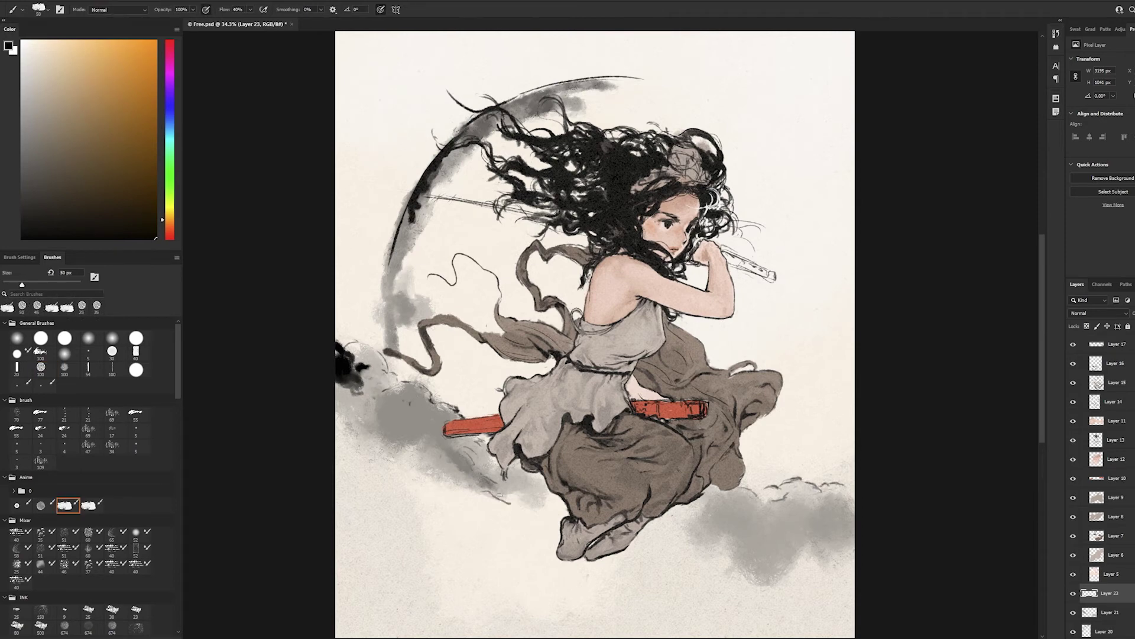
{"action": "key", "text": "bracketright"}
{"action": "key", "text": "bracketright"}
{"action": "key", "text": "bracketright"}
{"action": "mouse_move", "coordinate": [355, 334]}
{"action": "left_mouse_down"}
{"action": "mouse_move", "coordinate": [373, 384]}
{"action": "mouse_move", "coordinate": [520, 508]}
{"action": "left_mouse_up"}
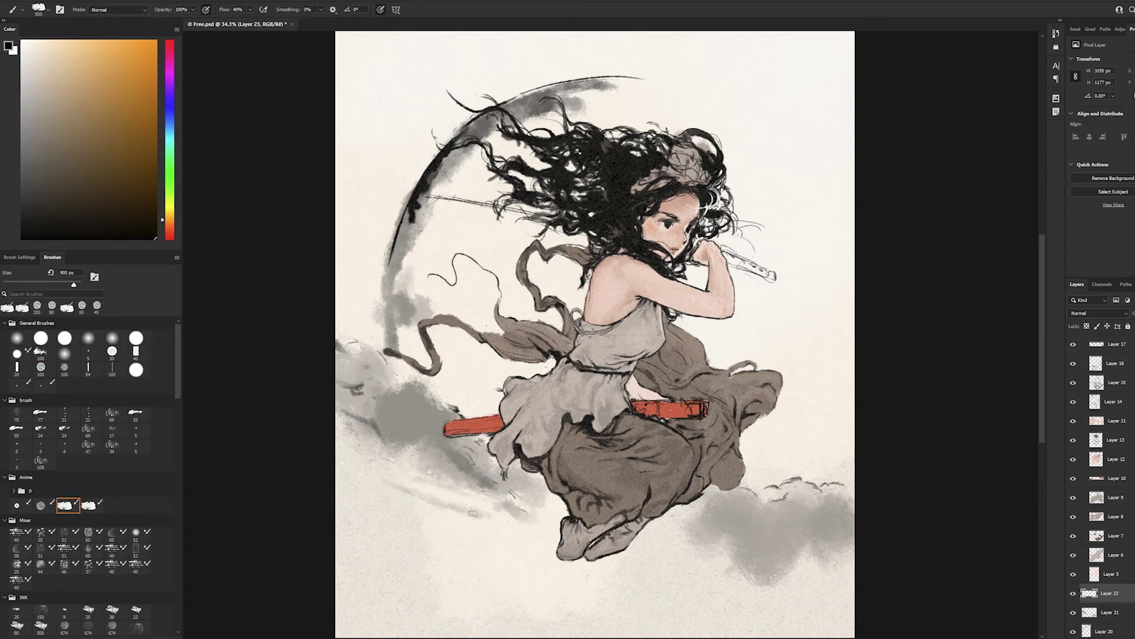
{"action": "left_click_drag", "start_coordinate": [349, 468], "coordinate": [716, 618]}
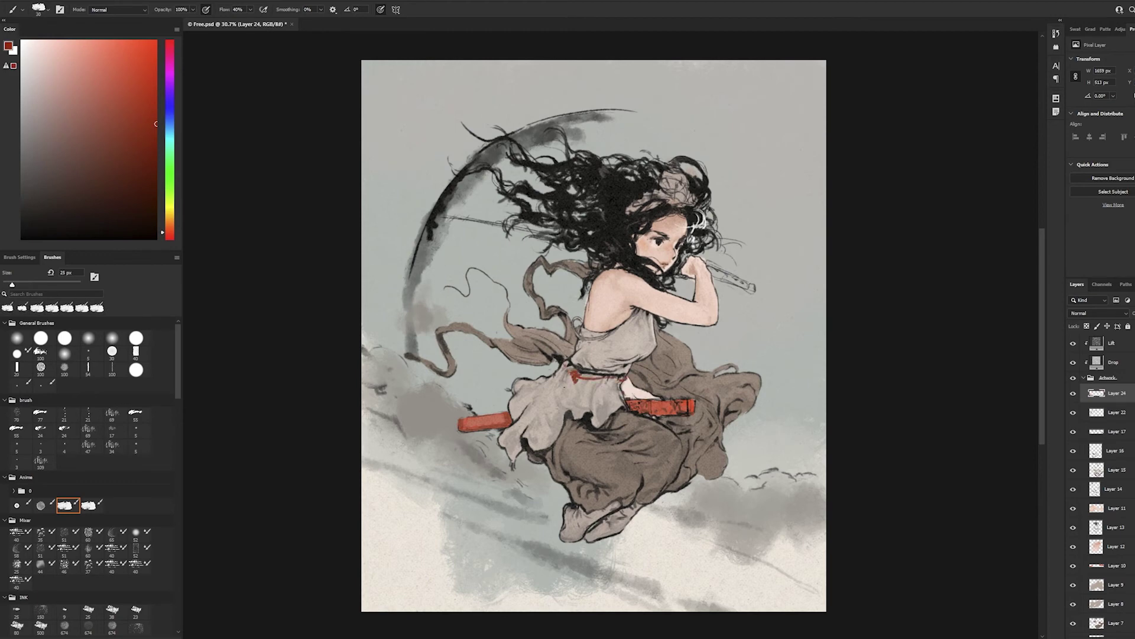
- Paint a red cord trailing from the belt and a thin line along the girl's shoulder
{"action": "left_click_drag", "start_coordinate": [574, 373], "coordinate": [431, 424]}
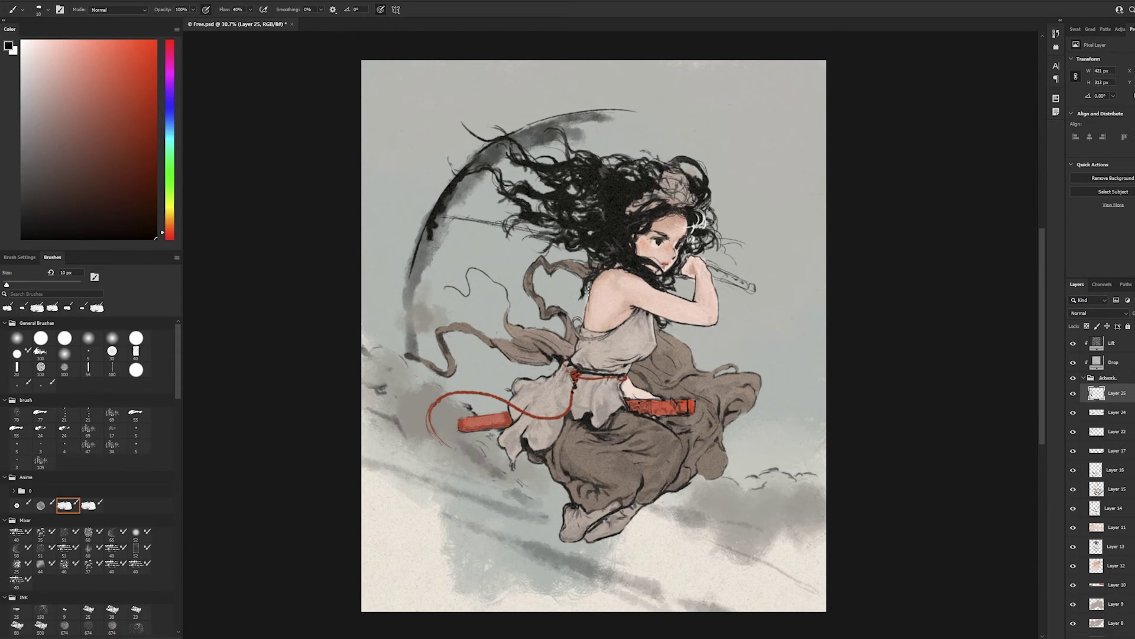
{"action": "key", "text": "bracketright"}
{"action": "left_click_drag", "start_coordinate": [590, 285], "coordinate": [562, 392]}
{"action": "key", "text": "bracketright"}
{"action": "key", "text": "bracketright"}
{"action": "key", "text": "bracketright"}
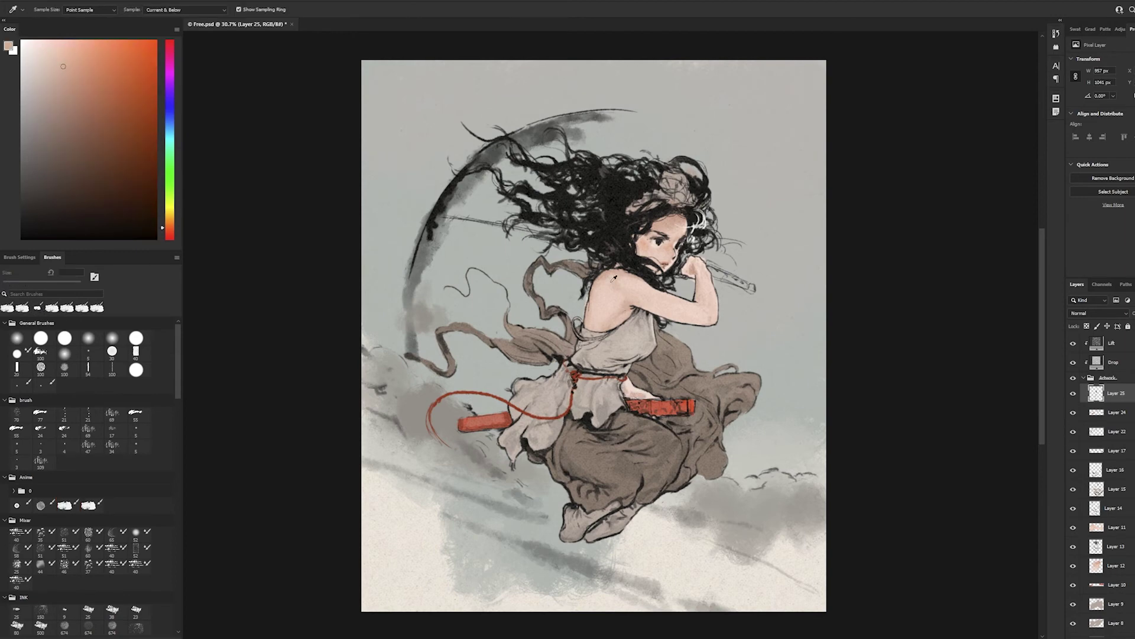
- Sample a light peach skin tone and a dark brown for touch-ups, resizing the brush
{"action": "left_click", "coordinate": [649, 394], "text": "alt"}
{"action": "key", "text": "bracketleft"}
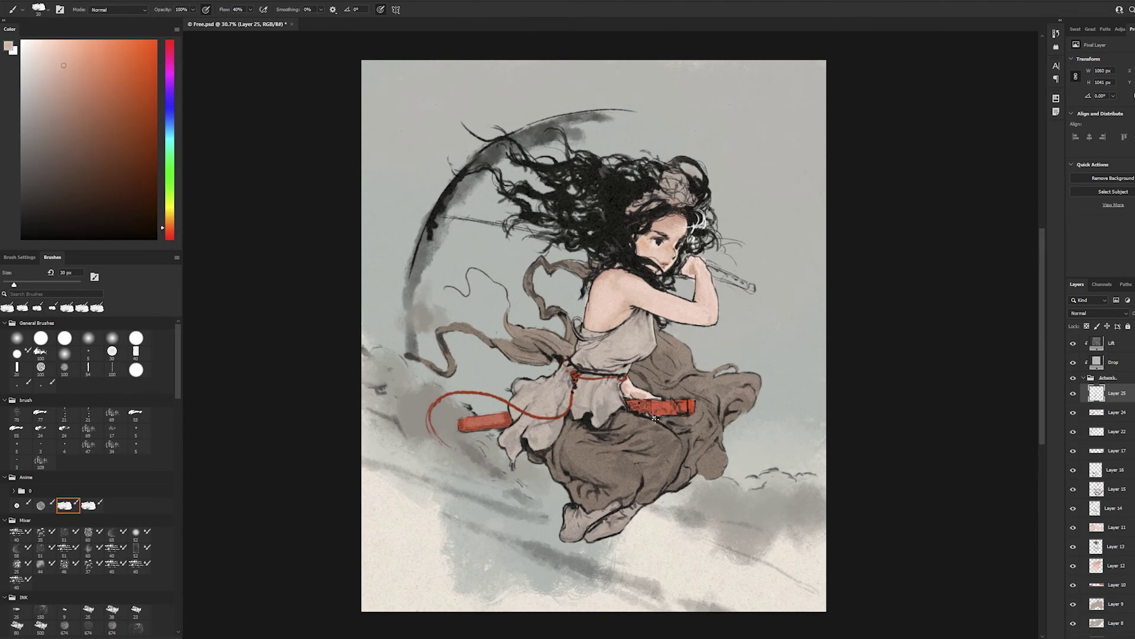
{"action": "left_click", "coordinate": [655, 419], "text": "alt"}
{"action": "key", "text": "bracketright"}
- On a new layer, highlight the sword blade with a white stroke
{"action": "key", "text": "ctrl+shift+alt+n"}
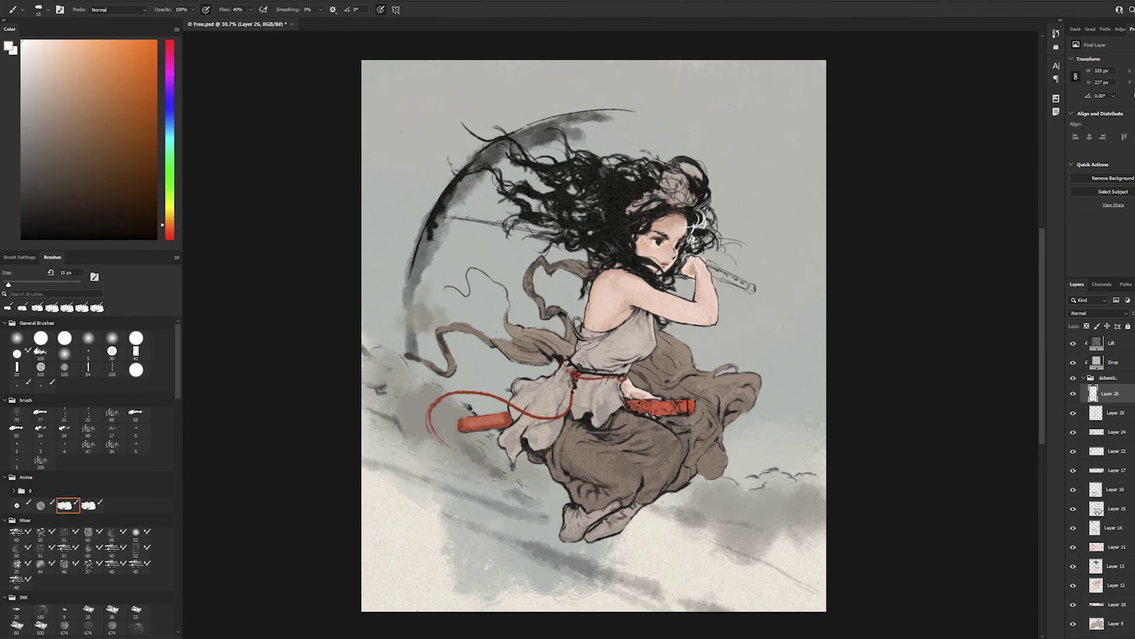
{"action": "left_click_drag", "start_coordinate": [443, 217], "coordinate": [561, 237]}
{"action": "key", "text": "e"}
{"action": "key", "text": "b"}
- Paint the sword hilt red, then reset the colour to black and zoom in on the sword
{"action": "left_click", "coordinate": [663, 406], "text": "alt"}
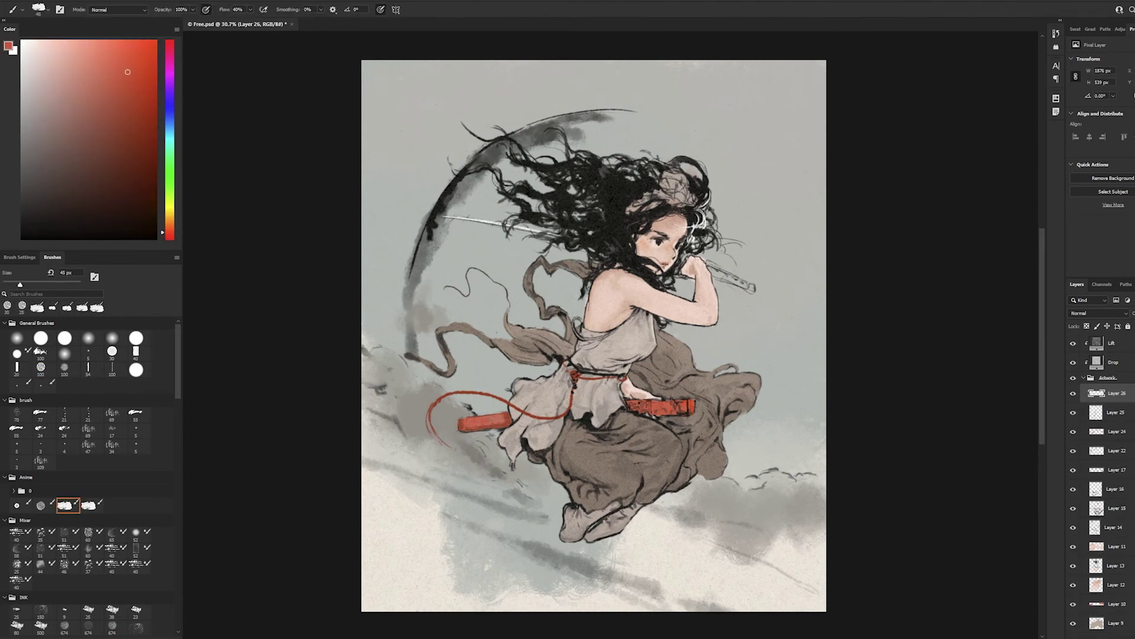
{"action": "left_click_drag", "start_coordinate": [711, 268], "coordinate": [748, 287]}
{"action": "key", "text": "bracketleft"}
{"action": "key", "text": "bracketleft"}
{"action": "key", "text": "bracketleft"}
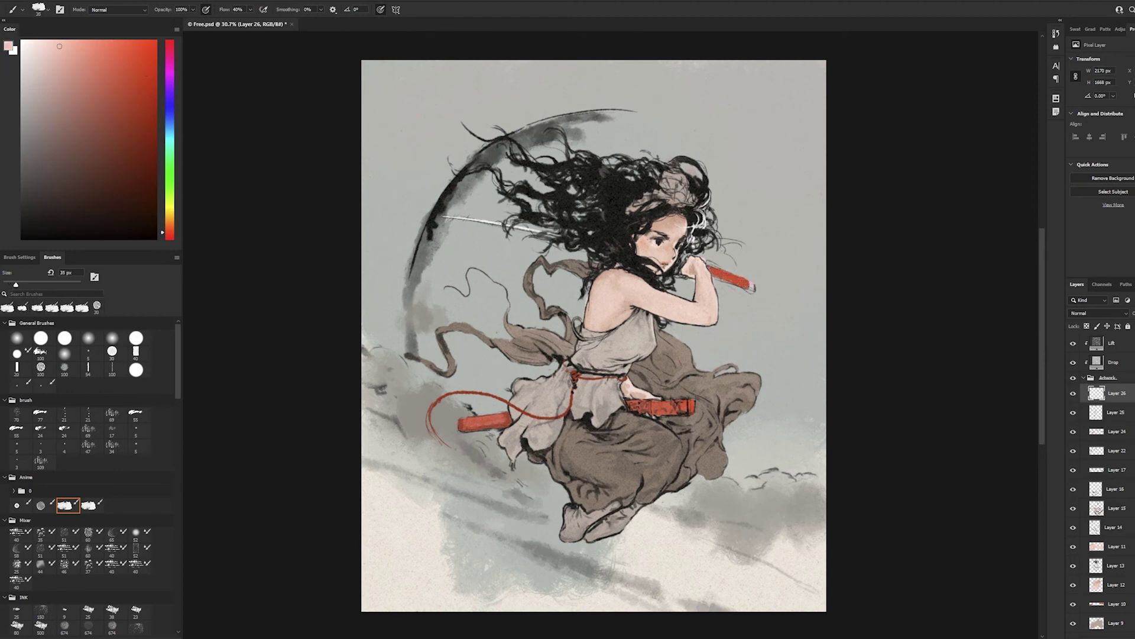
{"action": "key", "text": "d"}
{"action": "key", "text": "bracketleft"}
{"action": "scroll", "coordinate": [928, 226], "scroll_direction": "up", "scroll_amount": 2}
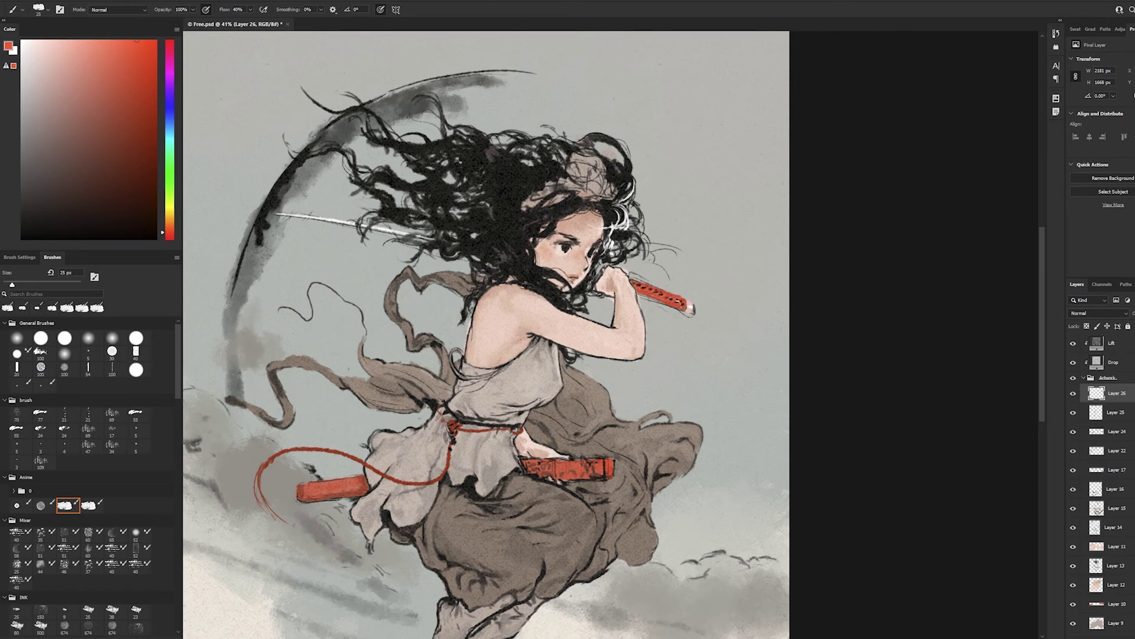
- Repaint the sword hilt in a darker red
{"action": "key", "text": "bracketright"}
{"action": "left_click", "coordinate": [663, 296], "text": "alt"}
{"action": "left_click_drag", "start_coordinate": [635, 287], "coordinate": [681, 312]}
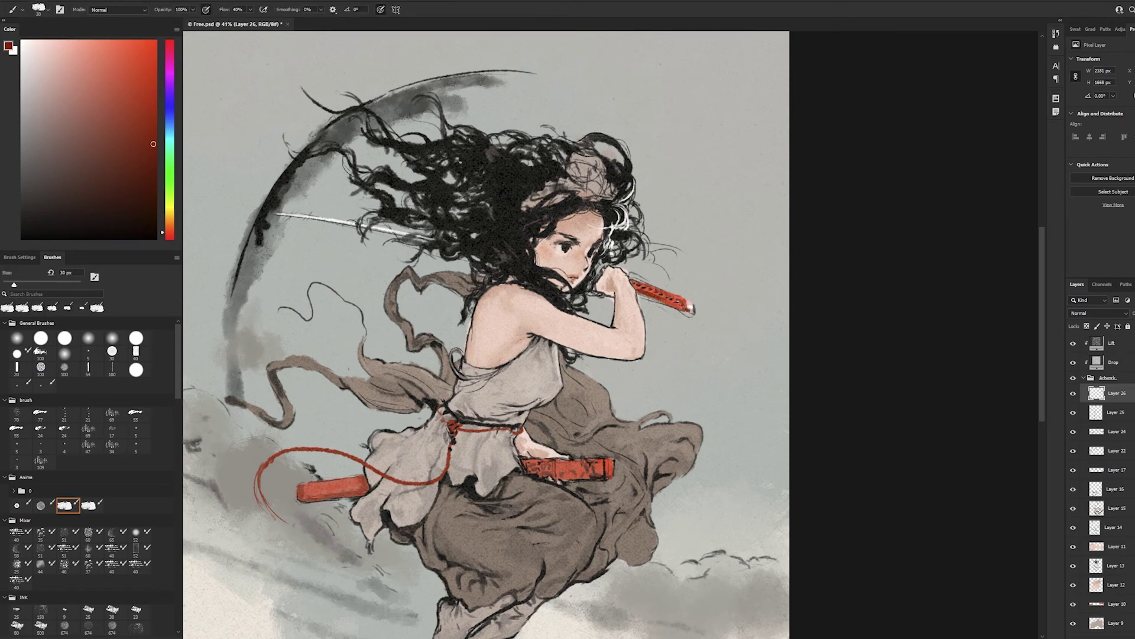
{"action": "key", "text": "bracketleft"}
{"action": "key", "text": "bracketleft"}
- Pick orange-brown and dark red tones, zoom out, and add a small red touch-up stroke
{"action": "left_click", "coordinate": [598, 270], "text": "alt"}
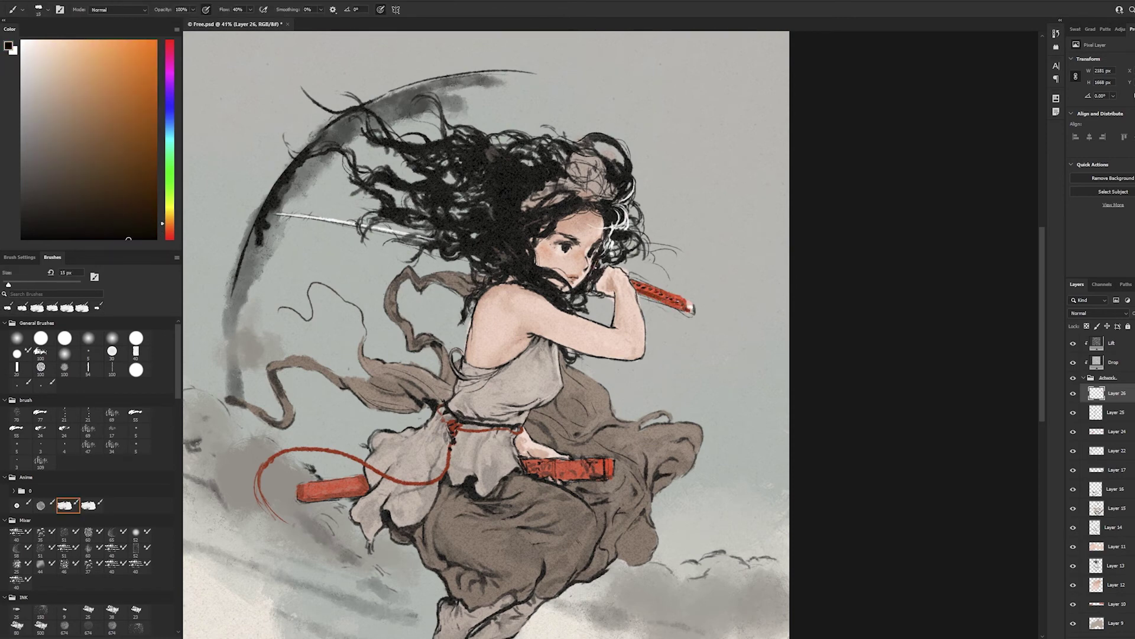
{"action": "left_click", "coordinate": [620, 296], "text": "alt"}
{"action": "key", "text": "ctrl+minus"}
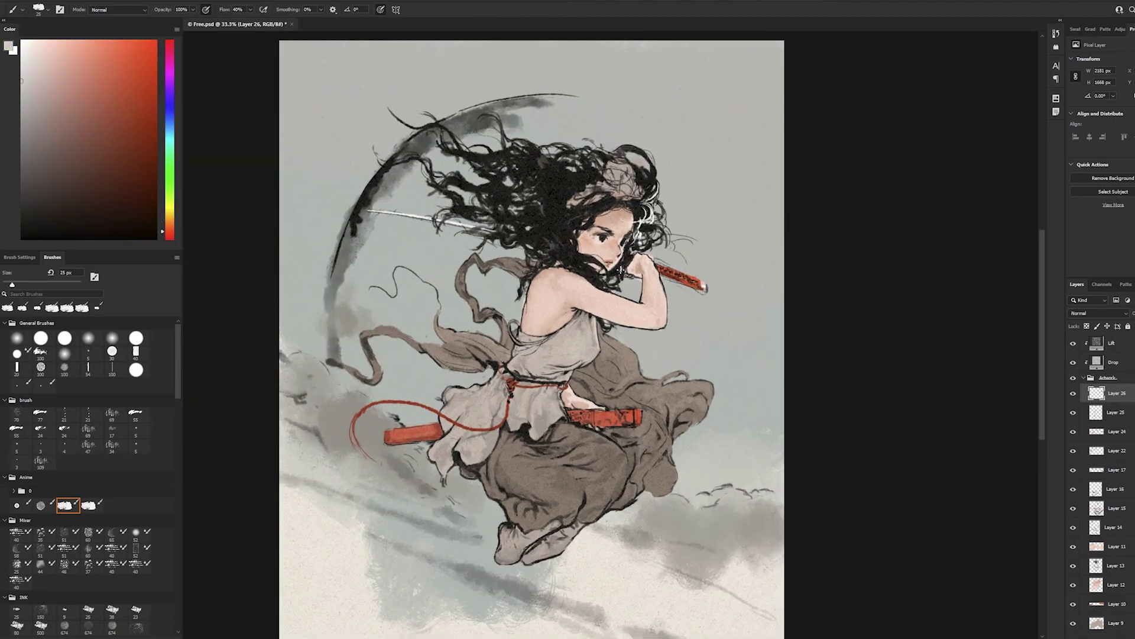
{"action": "key", "text": "bracketleft"}
{"action": "left_click_drag", "start_coordinate": [385, 436], "coordinate": [390, 441]}
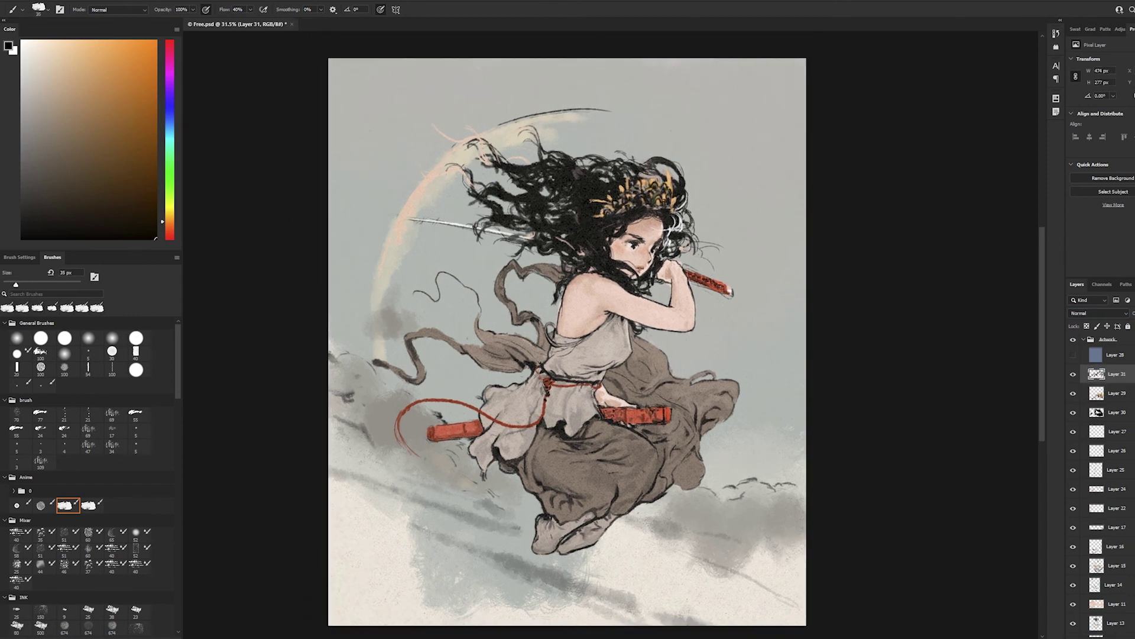
- Enlarge the brush slightly to paint the gold crown
{"action": "key", "text": "bracketright"}
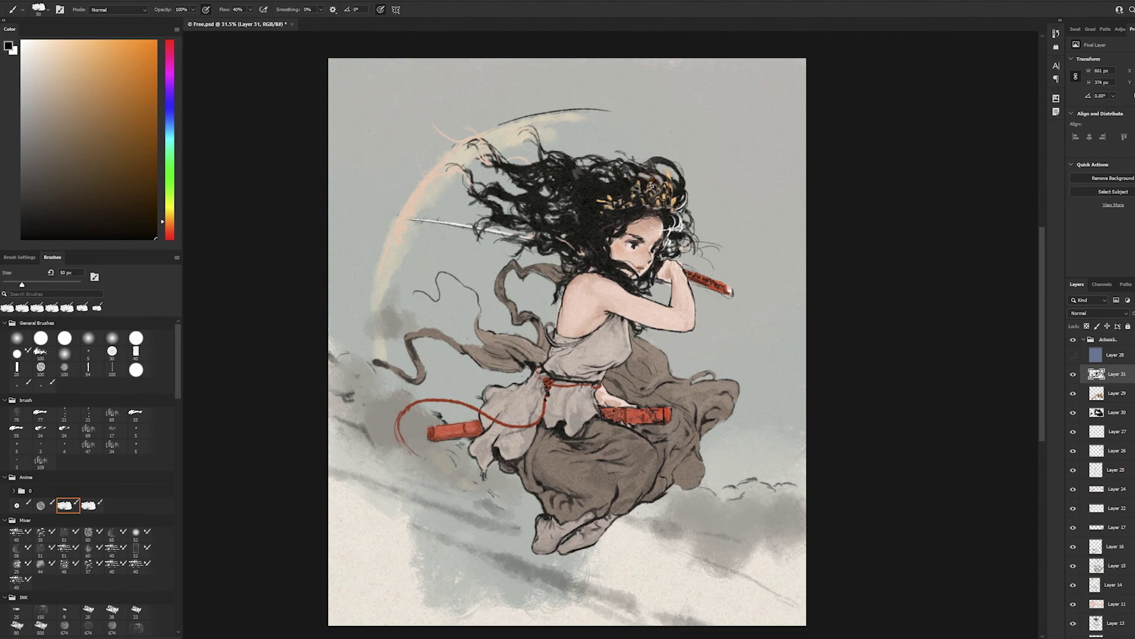